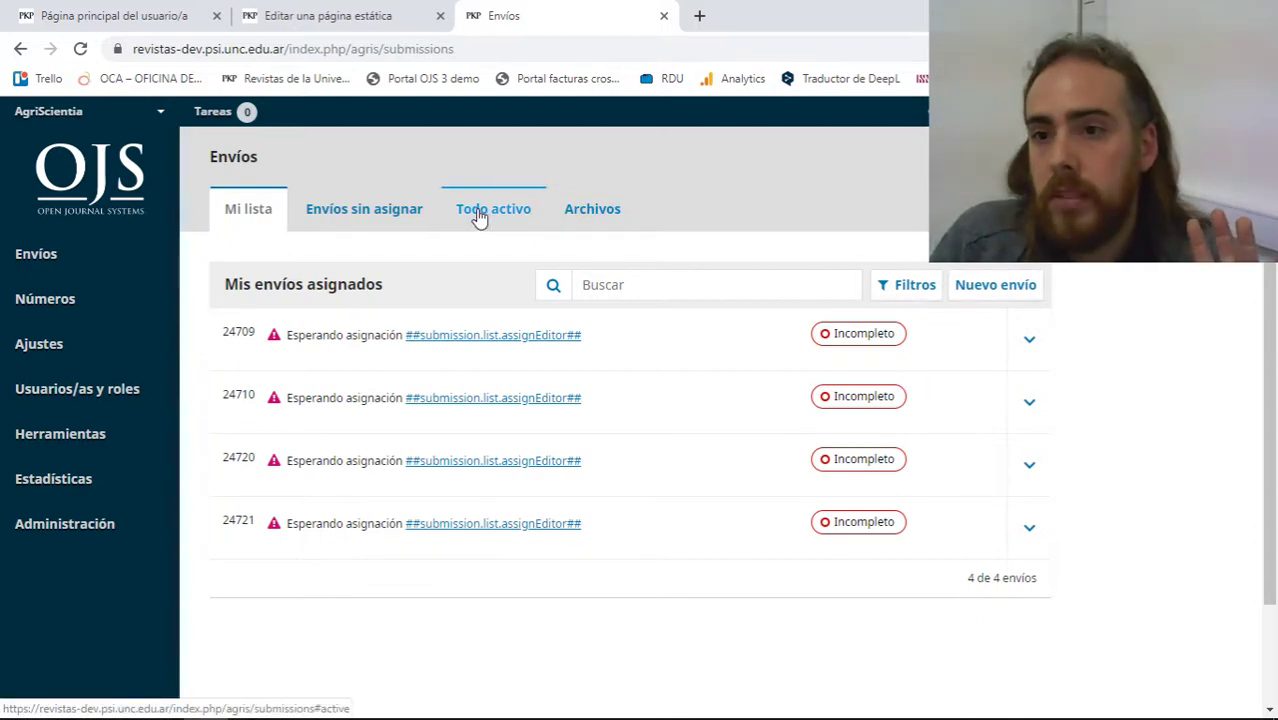
# - Check the pending task notifications for the AgriScientia journal, then reload the submissions page
pyautogui.click(215, 114)
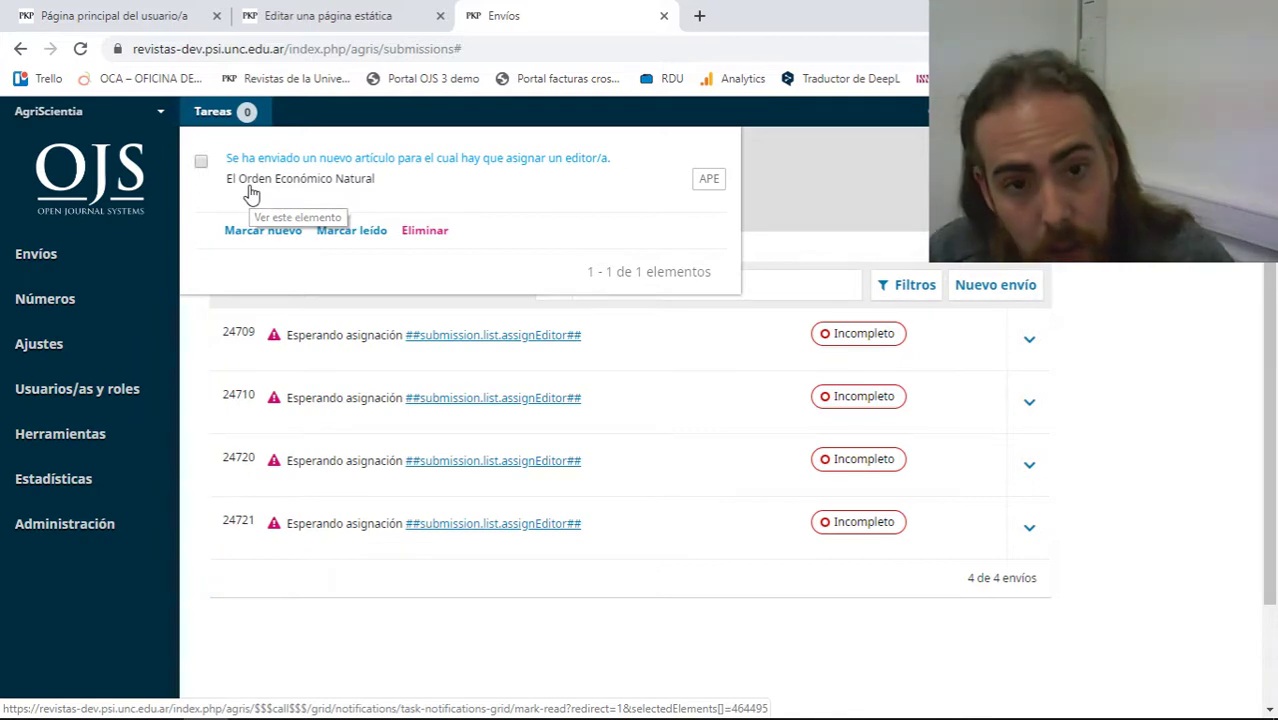
pyautogui.click(788, 197)
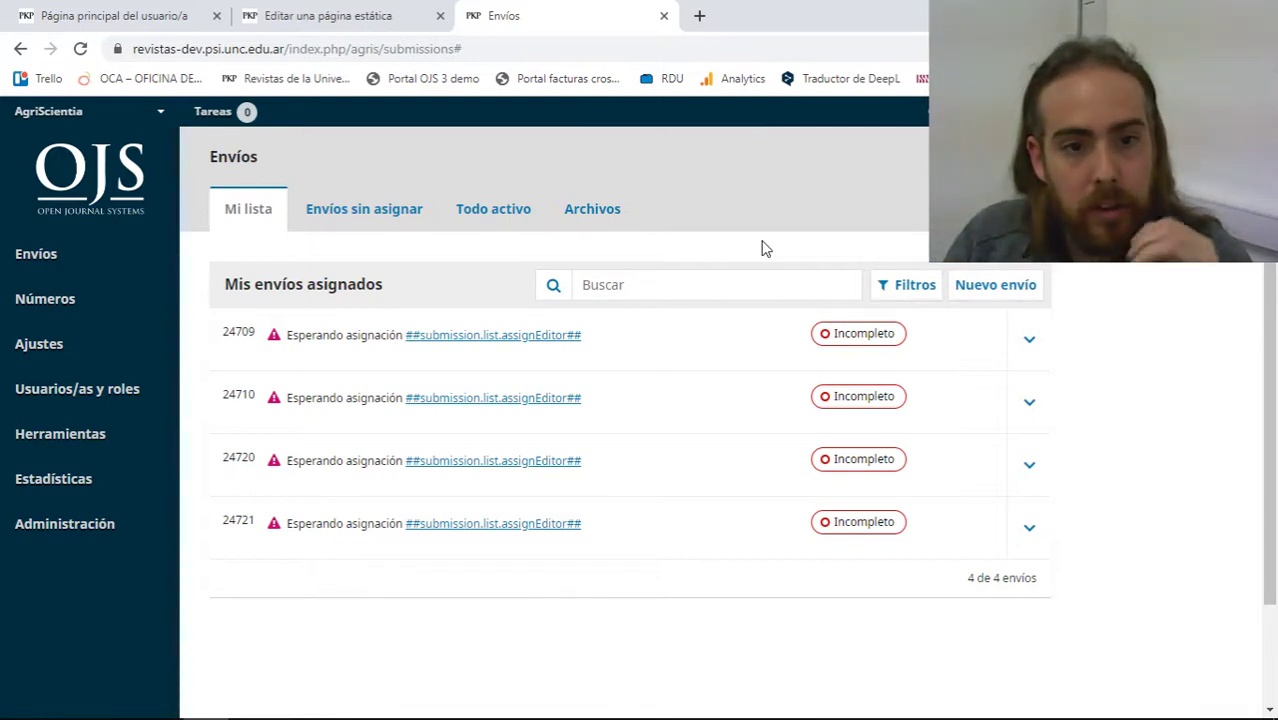
pyautogui.click(57, 245)
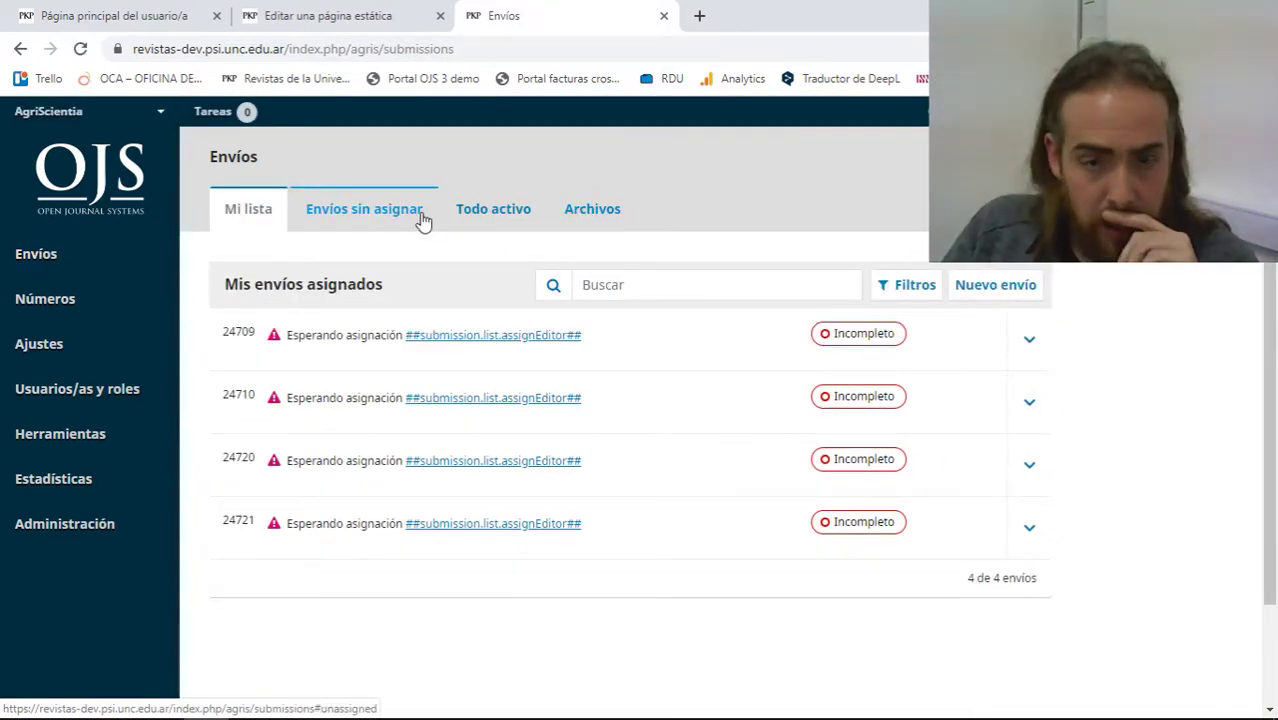
# - Look through the submission lists, including the archived ones, and finish on the unassigned submissions
pyautogui.moveTo(163, 500)
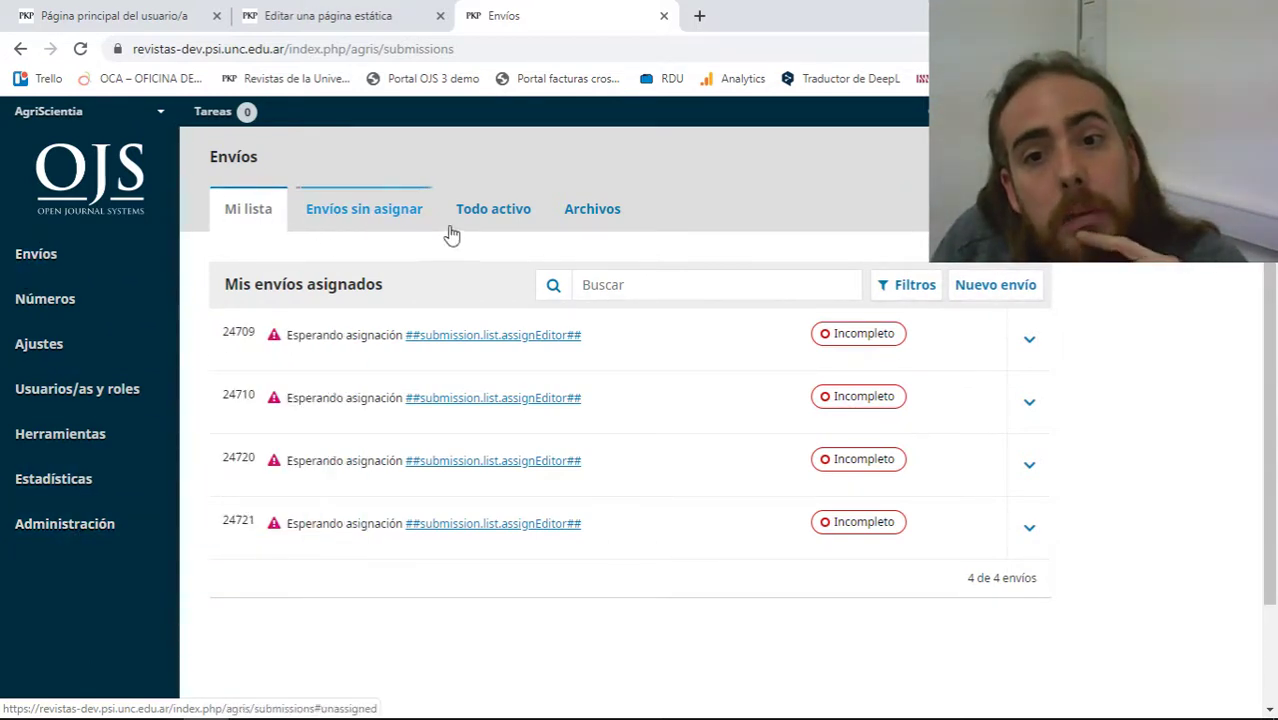
pyautogui.click(493, 215)
pyautogui.click(420, 220)
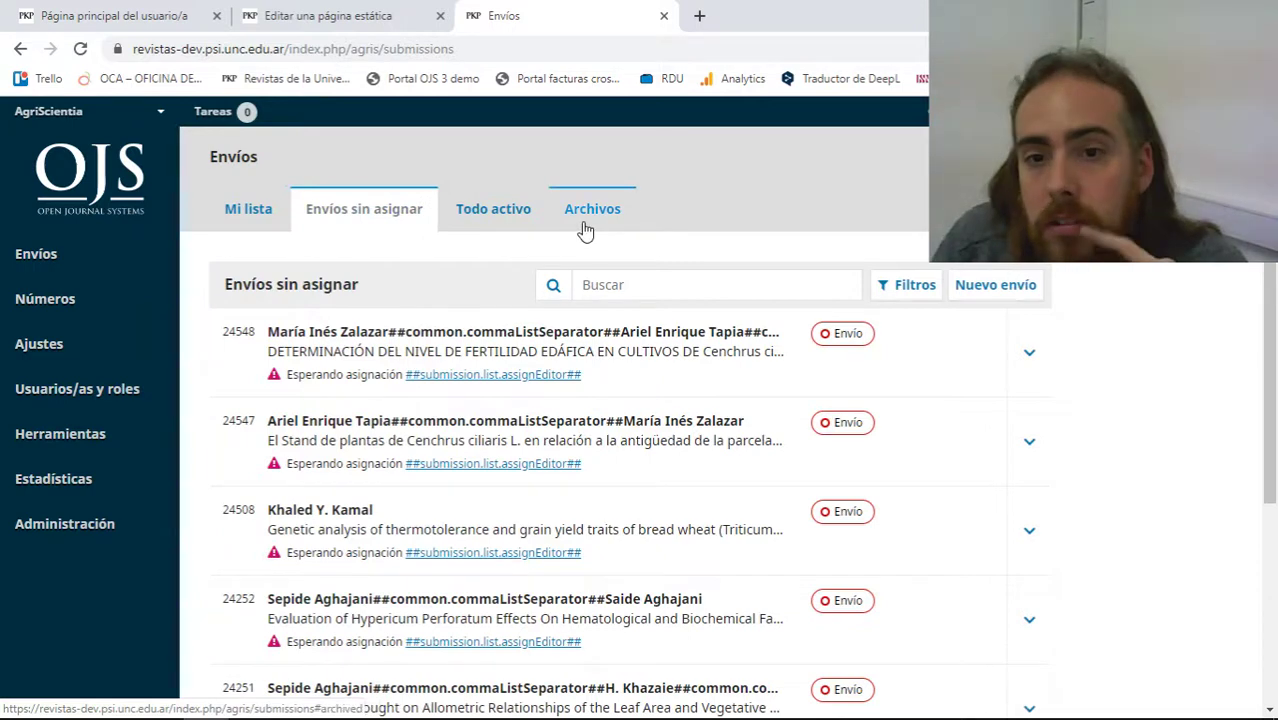
pyautogui.click(585, 228)
pyautogui.click(422, 222)
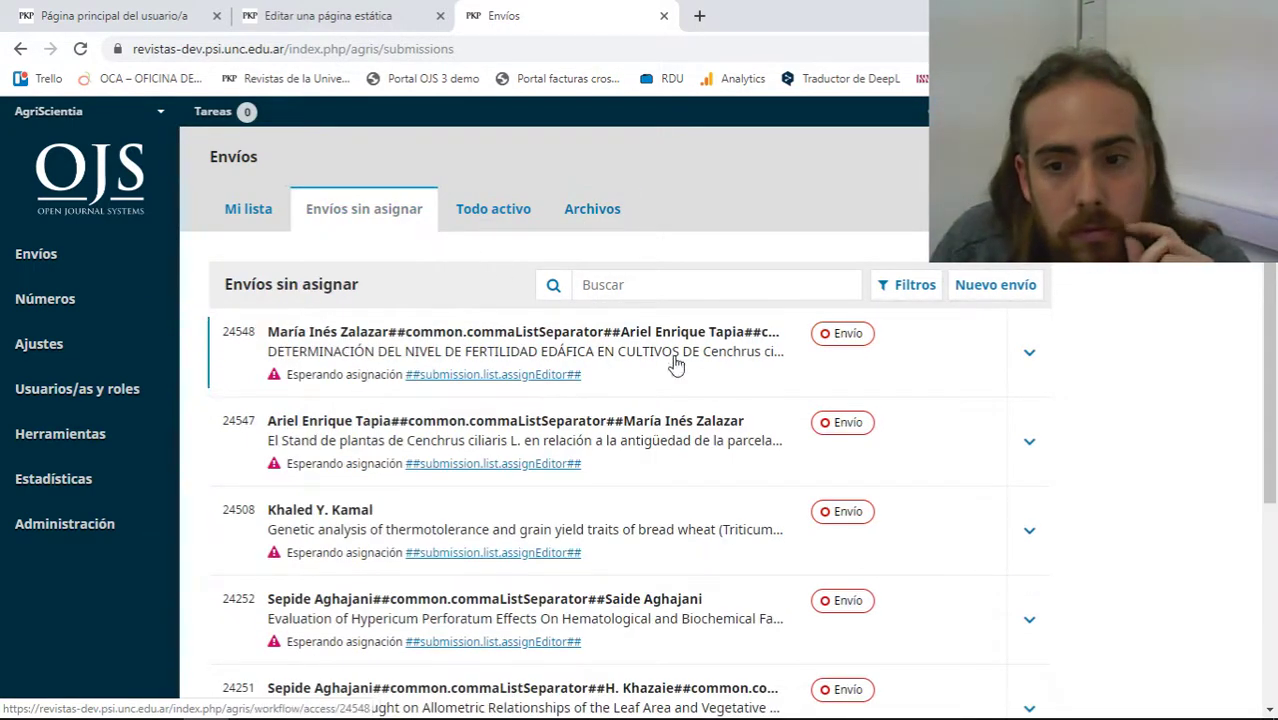
# - View the journal's upcoming issues, then its list of back issues
pyautogui.moveTo(63, 300)
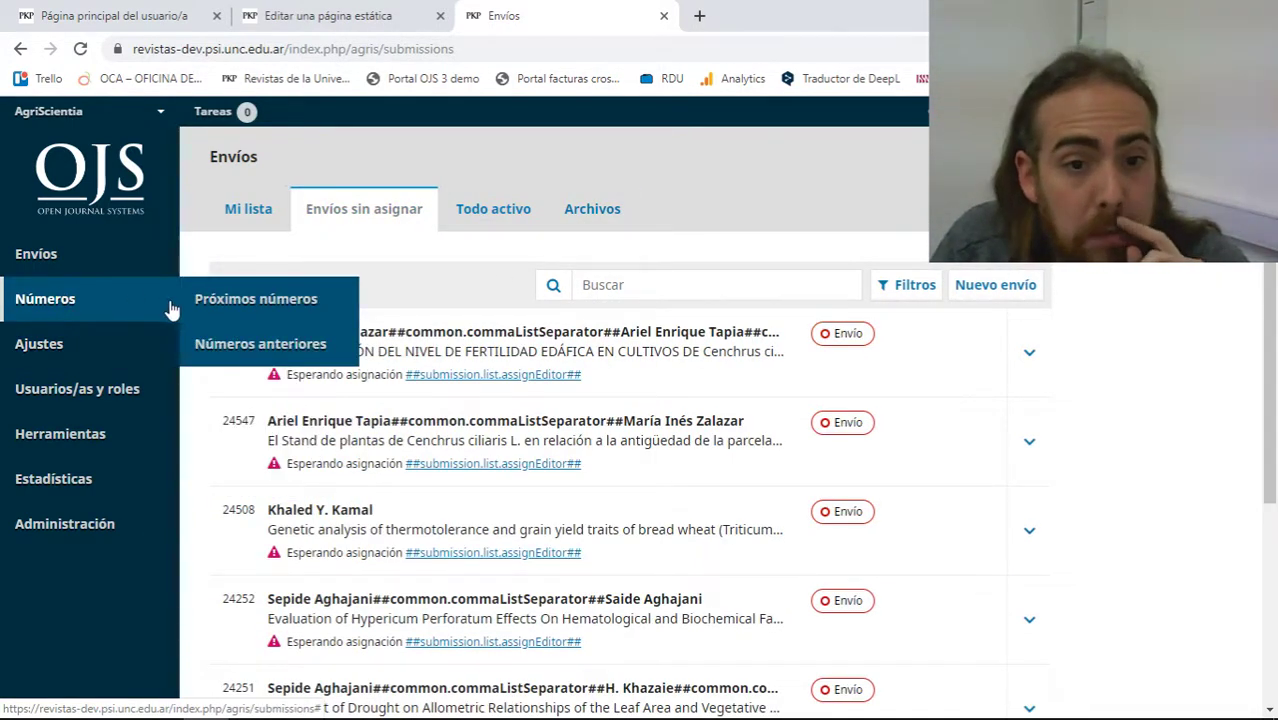
pyautogui.click(283, 310)
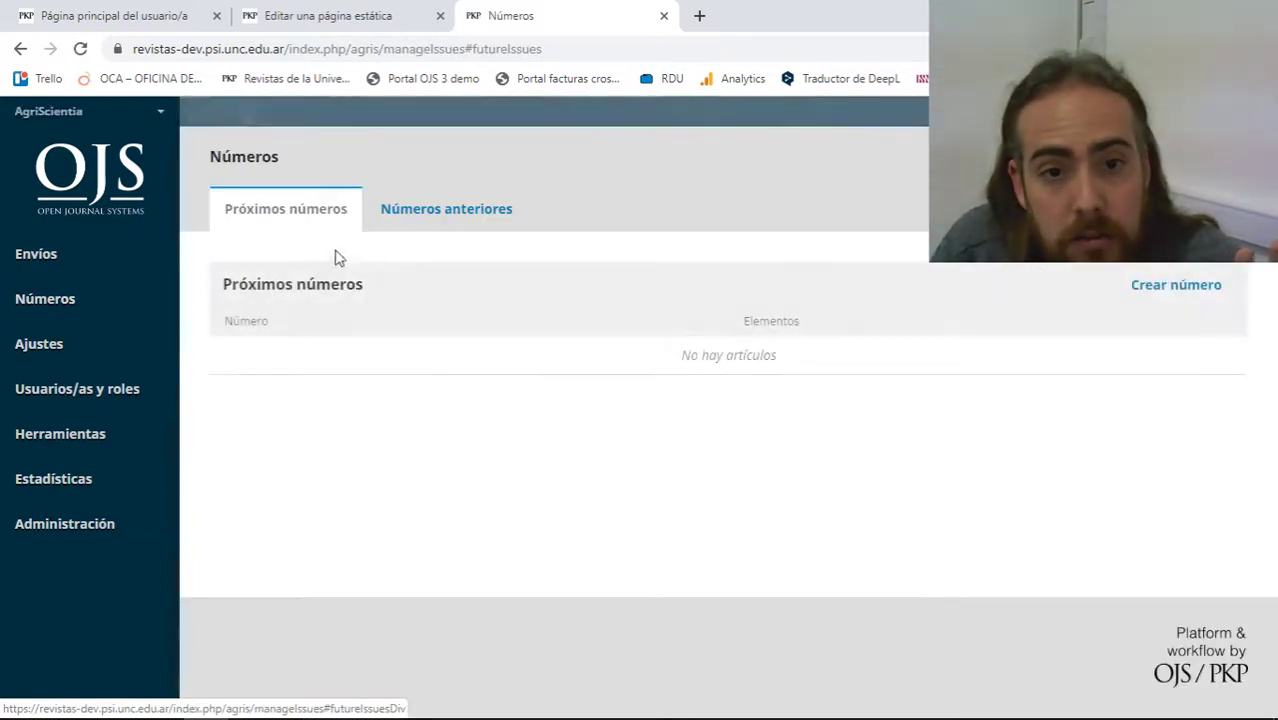
pyautogui.click(446, 209)
pyautogui.moveTo(101, 108)
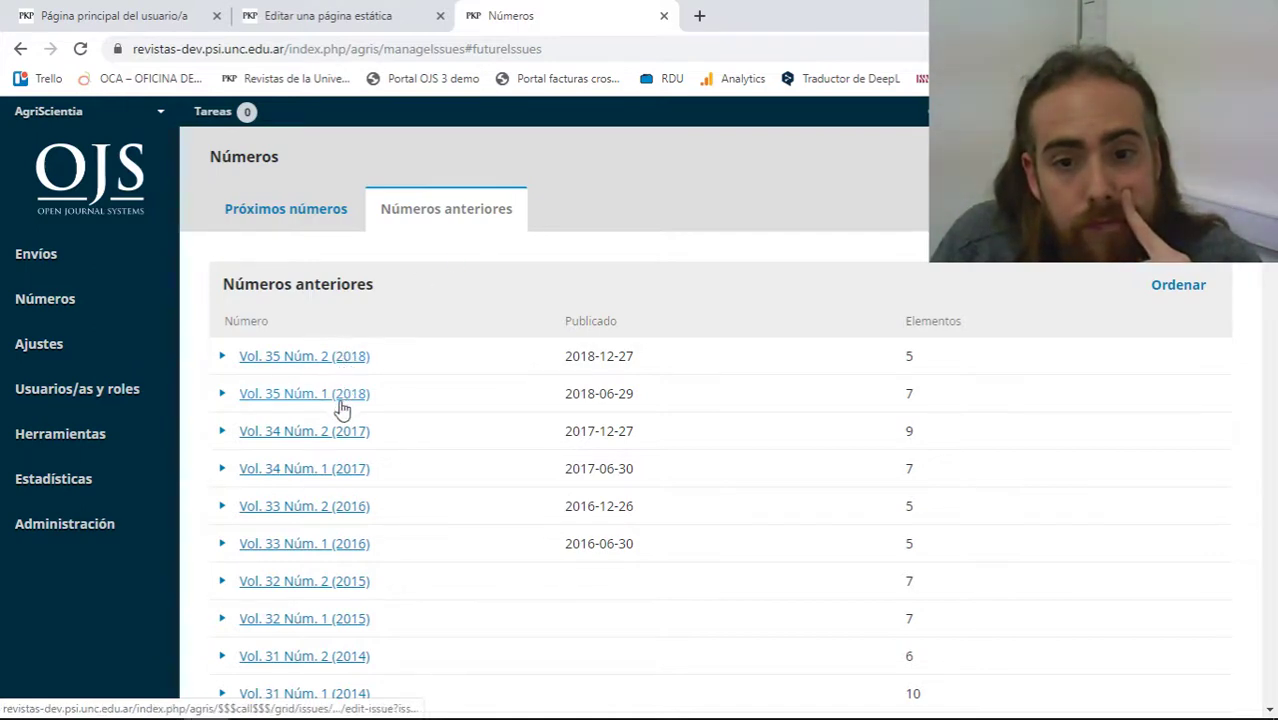
# - Open the management of issue Vol. 32 Núm. 2 (2015) and view the options available for its first article
pyautogui.scroll(-1, 335, 452)
pyautogui.click(341, 489)
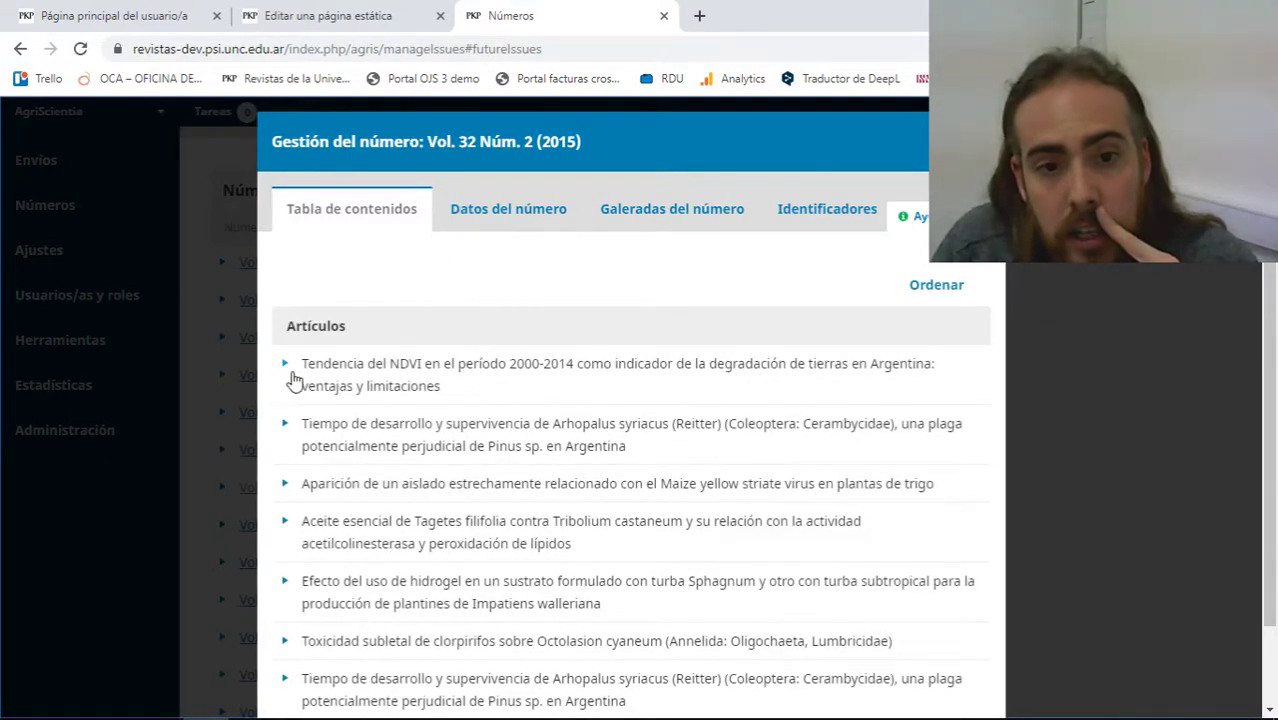
pyautogui.click(288, 376)
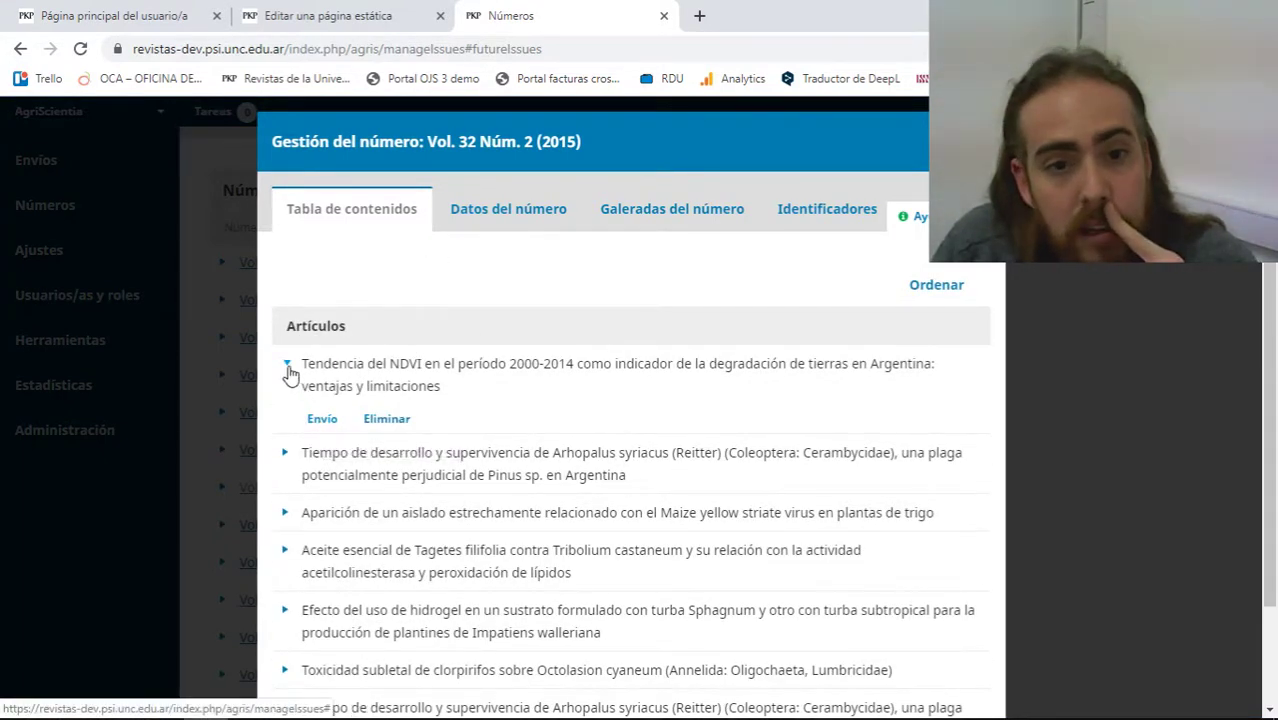
pyautogui.click(288, 370)
# - Show the issue data of Vol. 32 Núm. 2 (2015) and inspect its publication date field
pyautogui.click(504, 232)
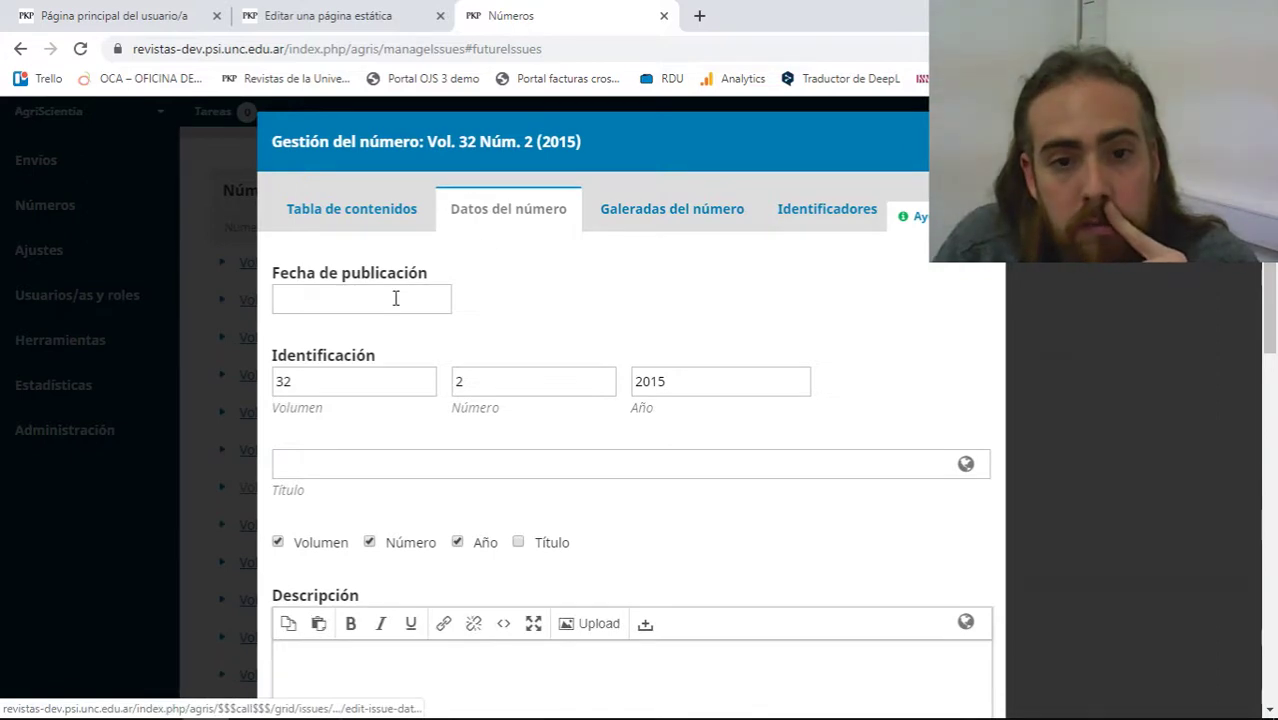
pyautogui.click(398, 299)
pyautogui.click(581, 298)
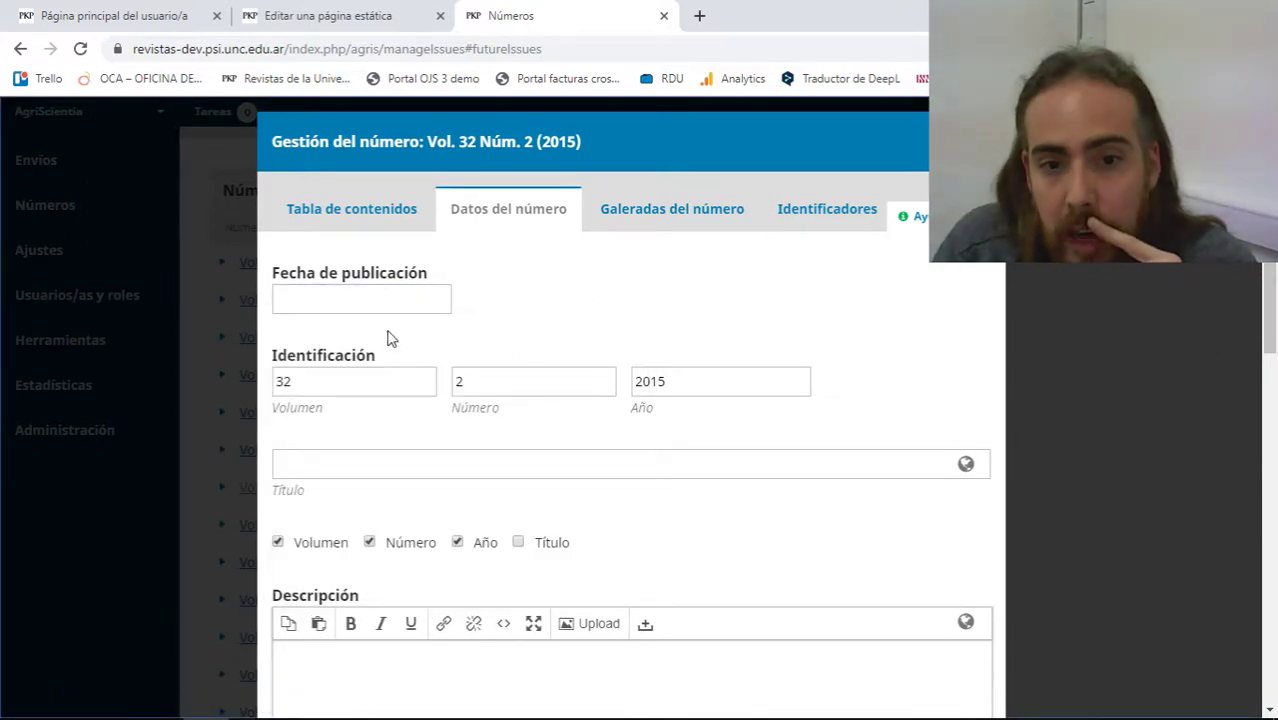
# - Review the issue's title field, its description with the English version, and its cover image section
pyautogui.scroll(-3, 390, 338)
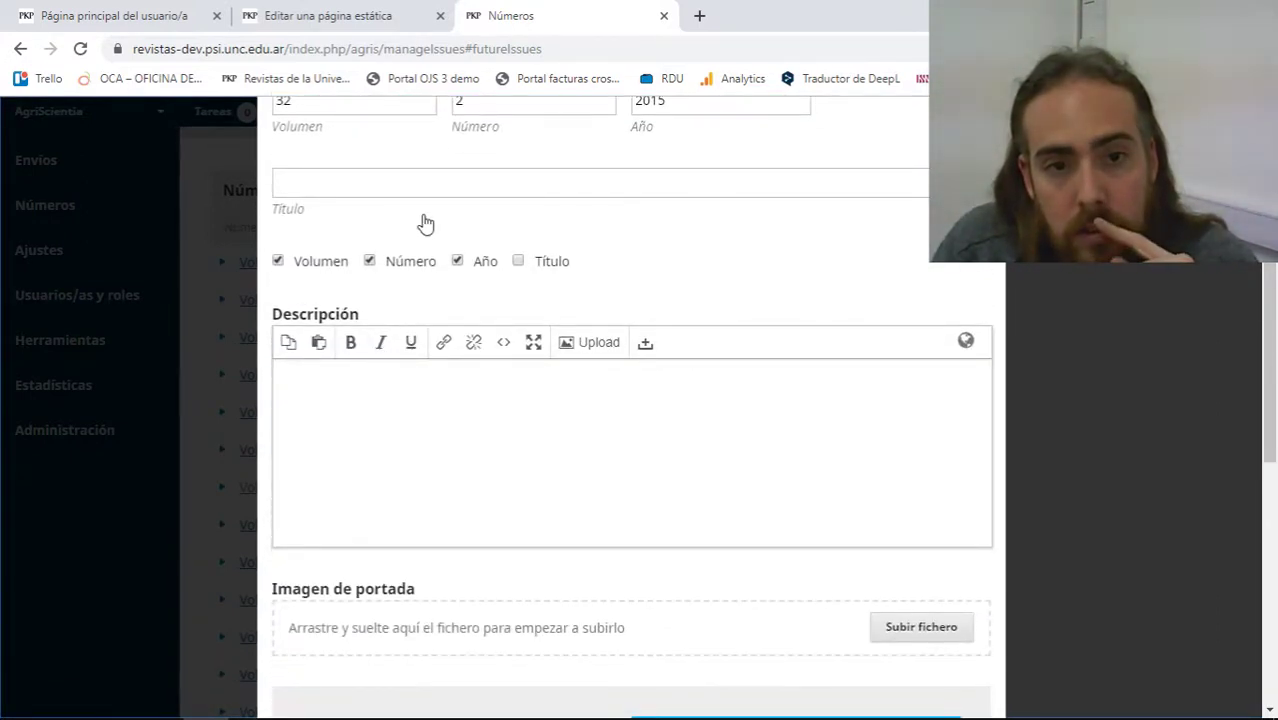
pyautogui.click(430, 195)
pyautogui.click(903, 310)
pyautogui.click(631, 473)
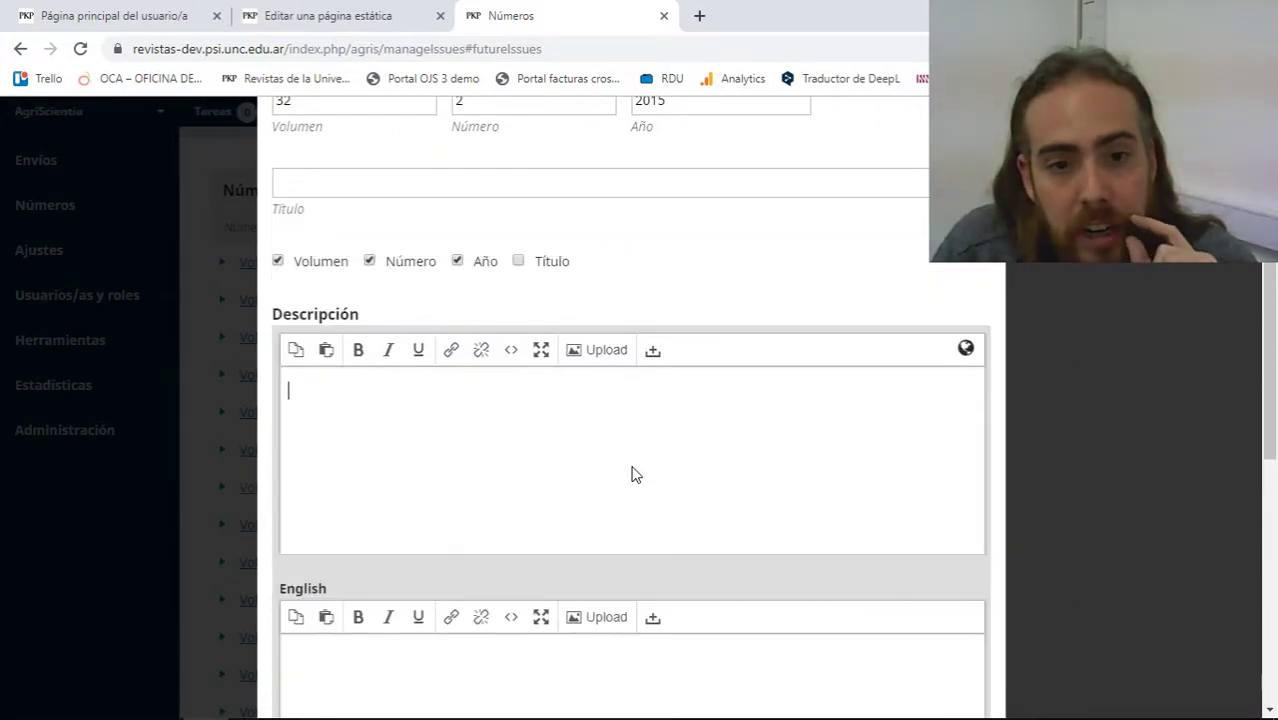
pyautogui.click(756, 314)
pyautogui.scroll(-2, 745, 325)
pyautogui.scroll(-2, 888, 543)
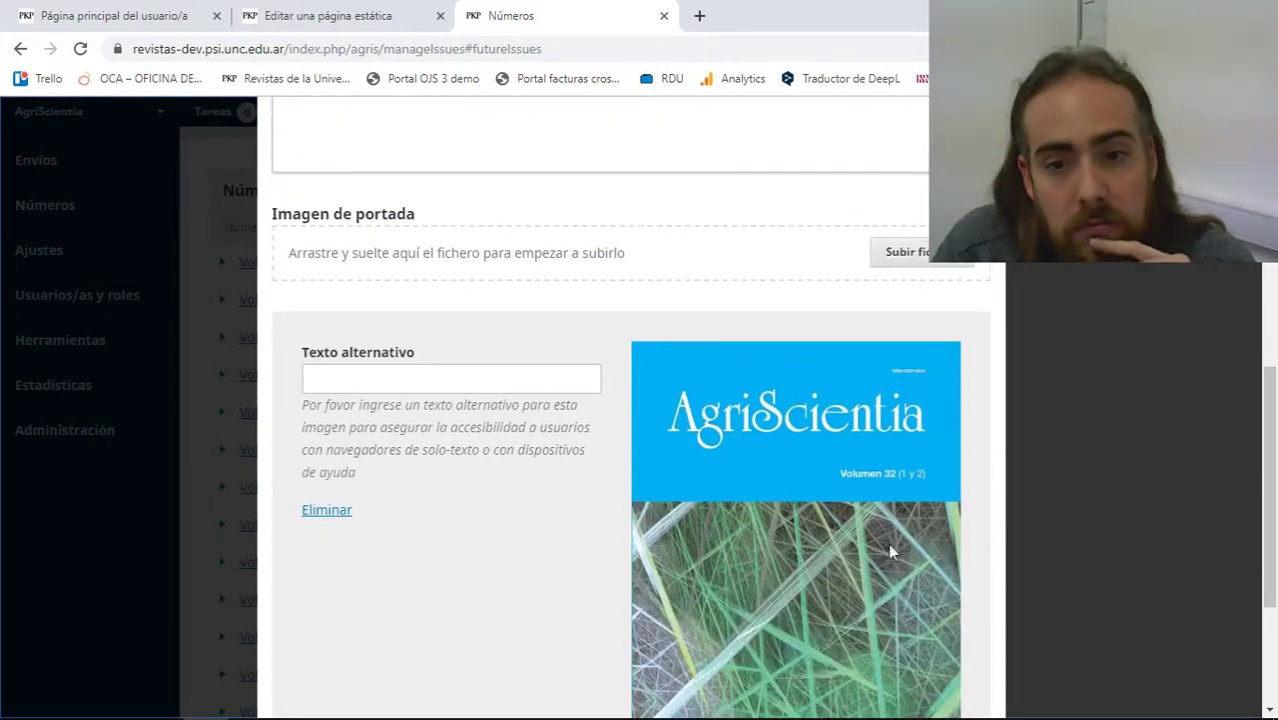
pyautogui.scroll(10, 850, 548)
# - View the issue's galleys and its identifiers, then close the issue management window
pyautogui.click(695, 214)
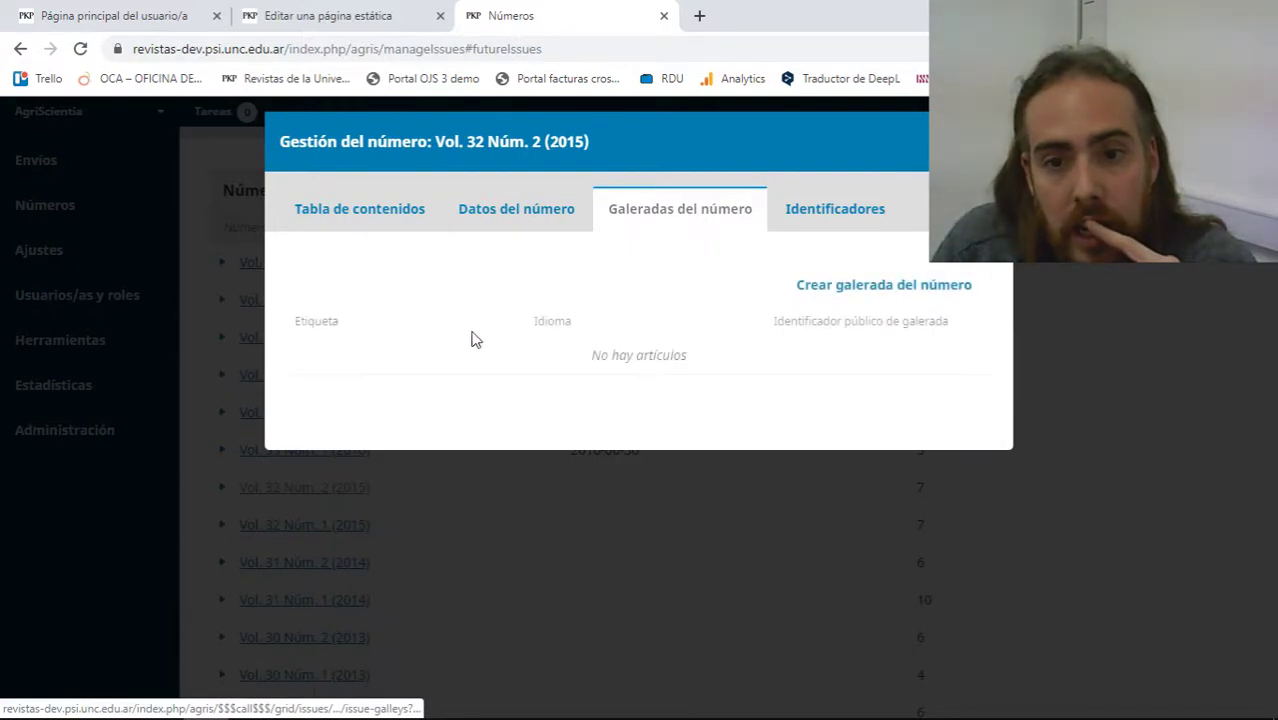
pyautogui.click(868, 205)
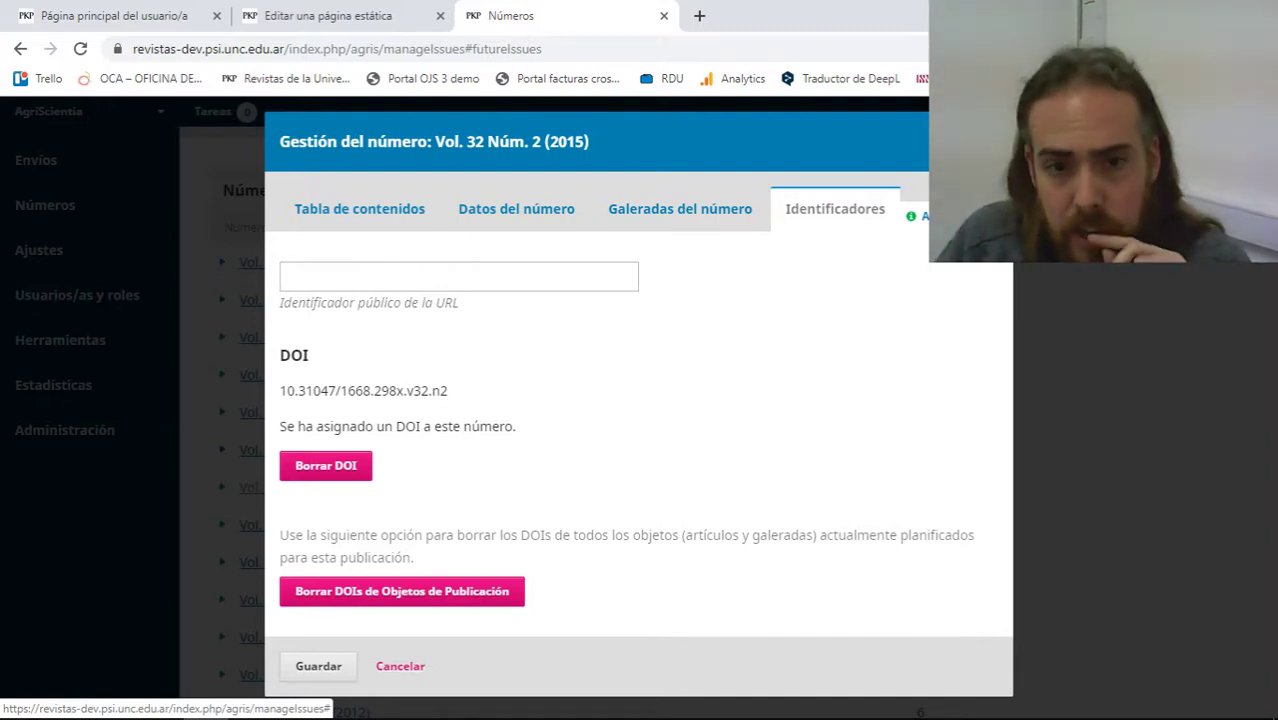
pyautogui.click(975, 141)
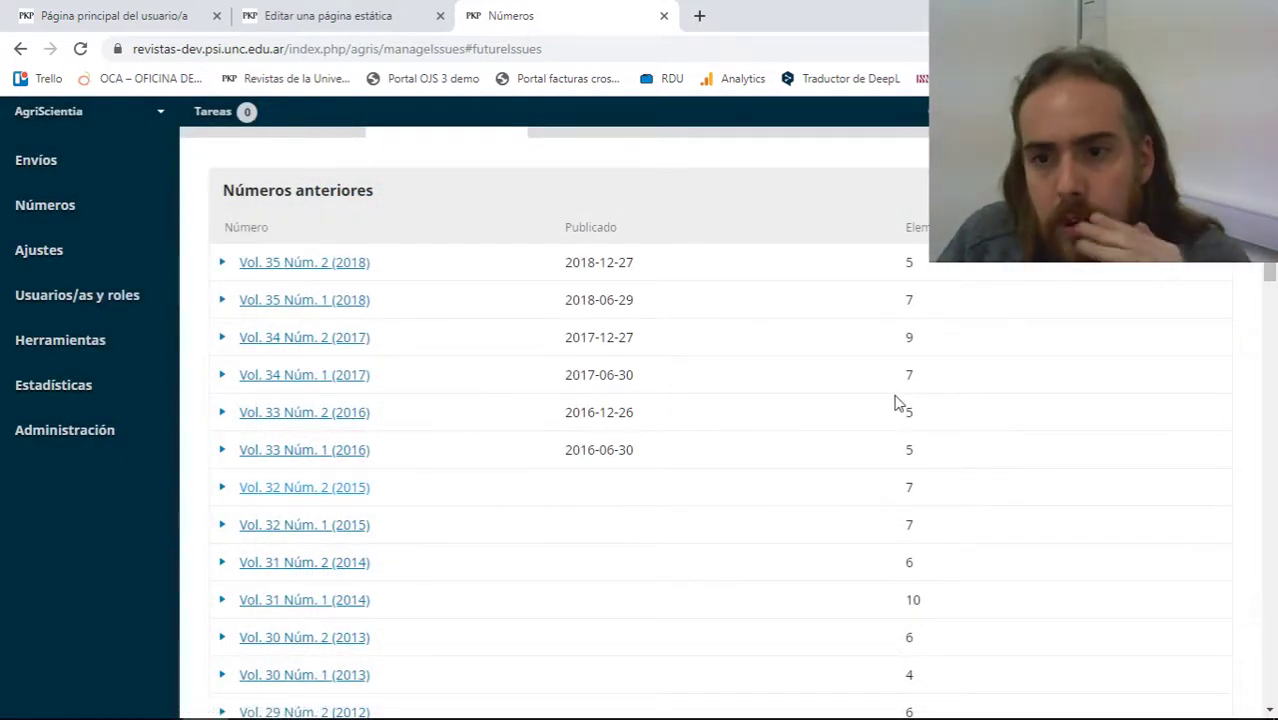
# - Browse the back issues briefly, then go to the journal's list of current users
pyautogui.scroll(-1, 802, 282)
pyautogui.scroll(3, 700, 230)
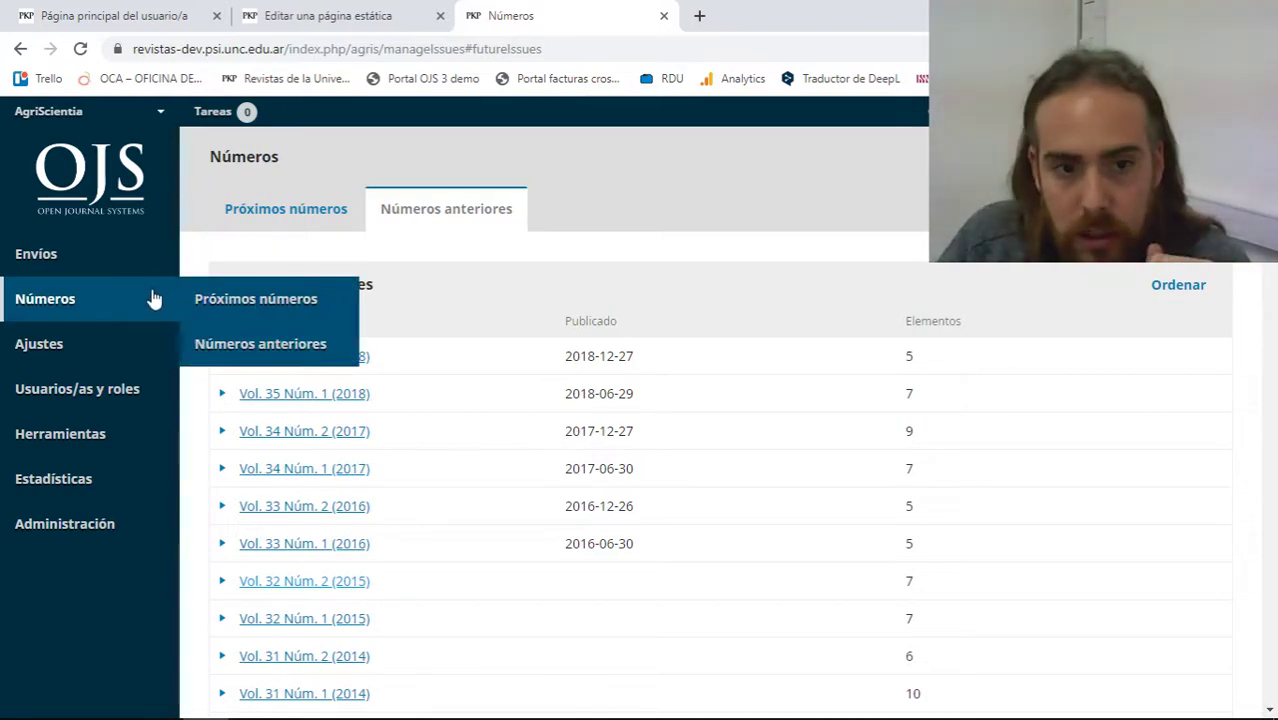
pyautogui.moveTo(113, 352)
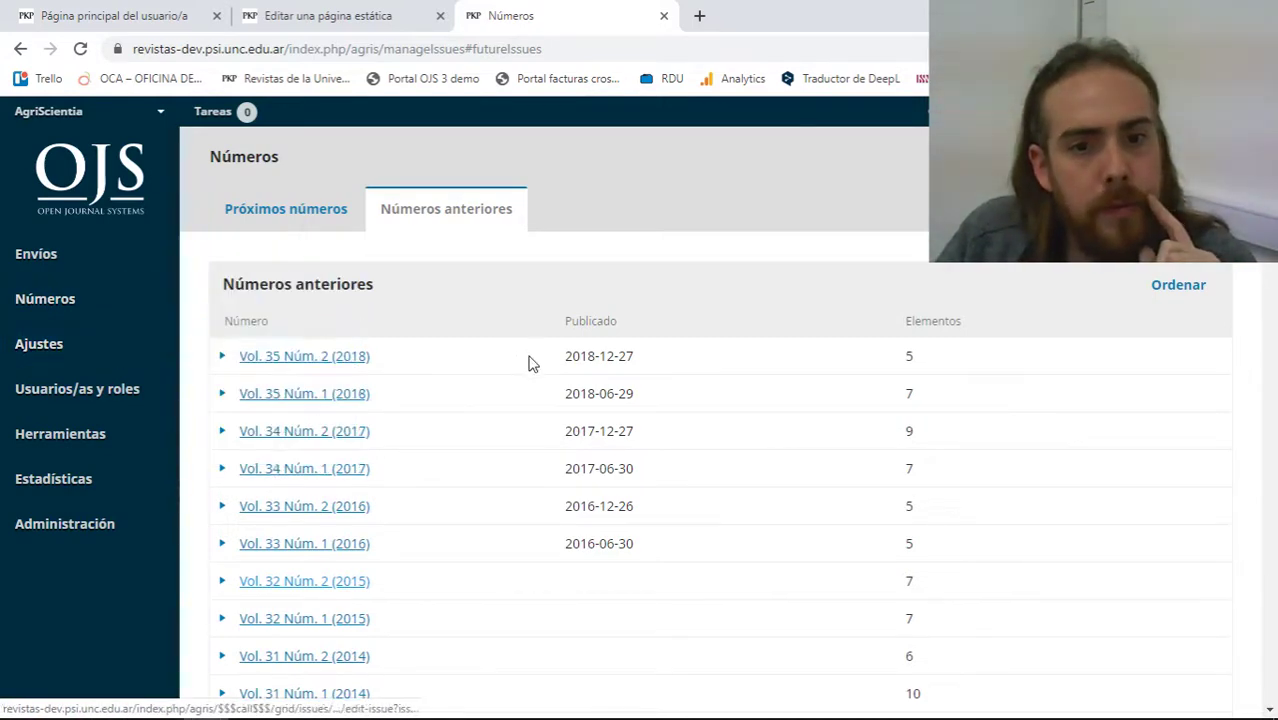
pyautogui.scroll(-4, 408, 371)
pyautogui.scroll(4, 260, 368)
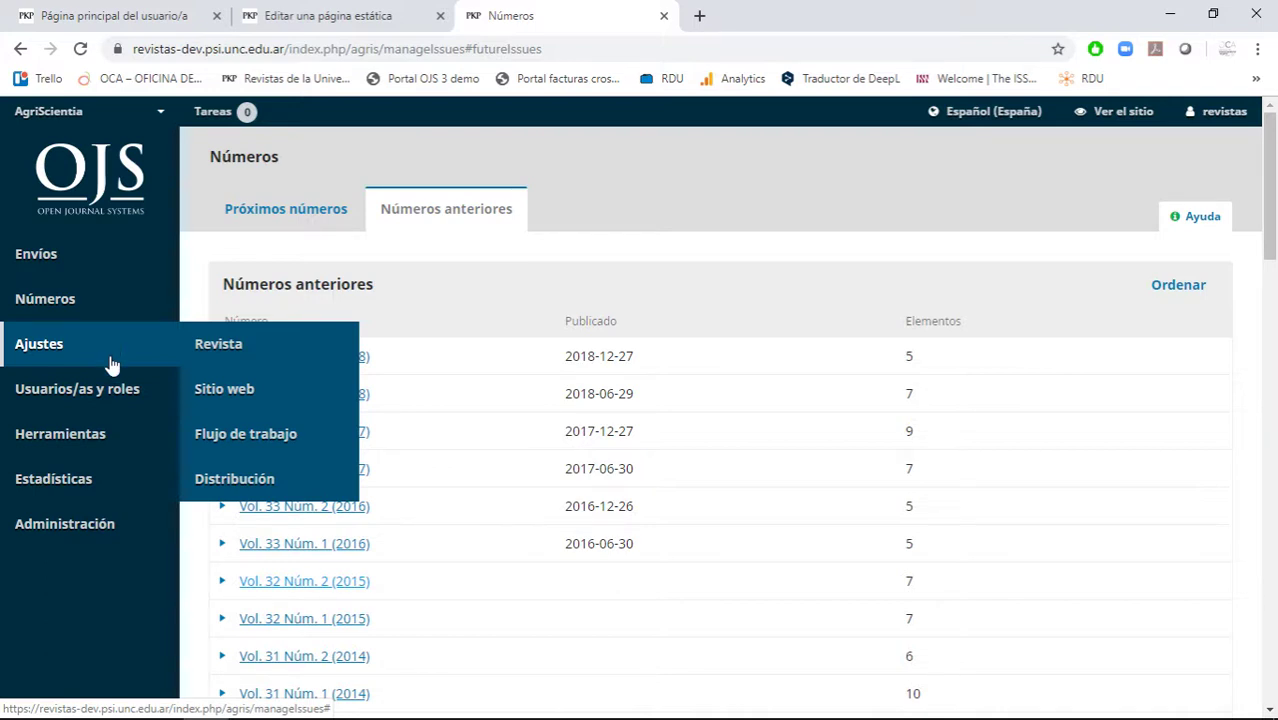
pyautogui.moveTo(77, 388)
pyautogui.click(244, 402)
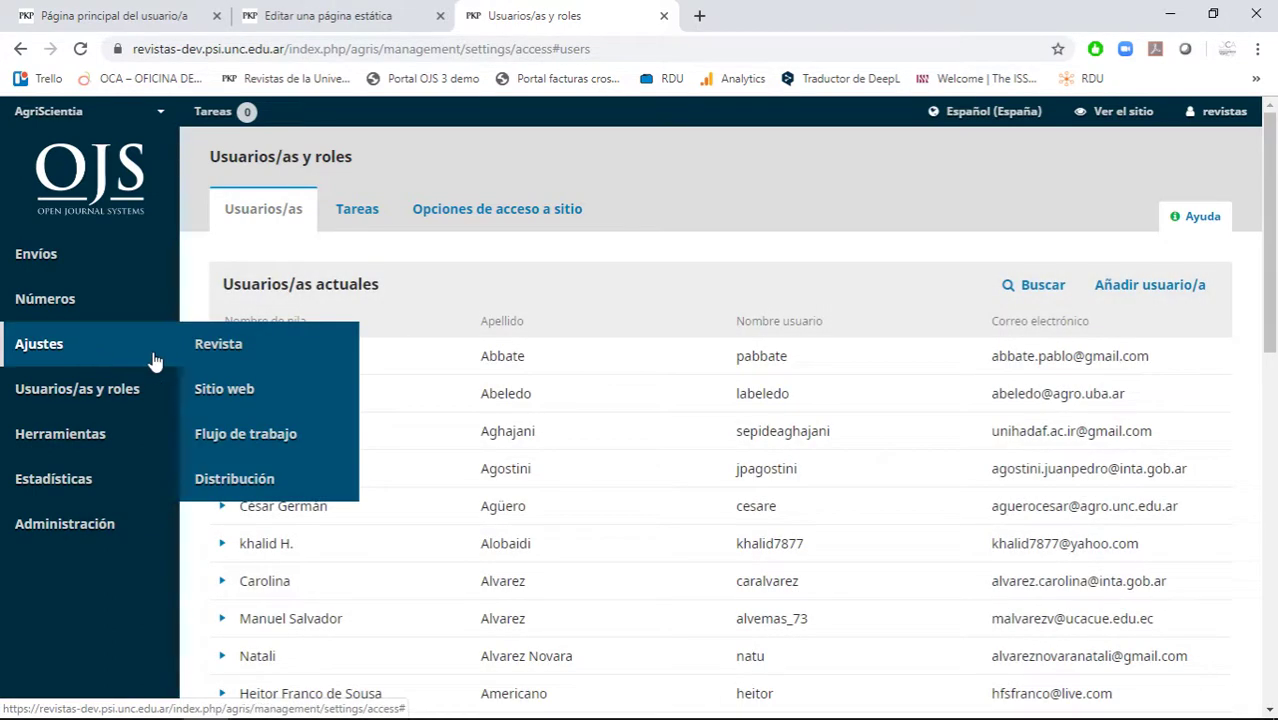
# - Open the first listed user for editing, review the roles that can be assigned, and cancel without saving
pyautogui.click(223, 358)
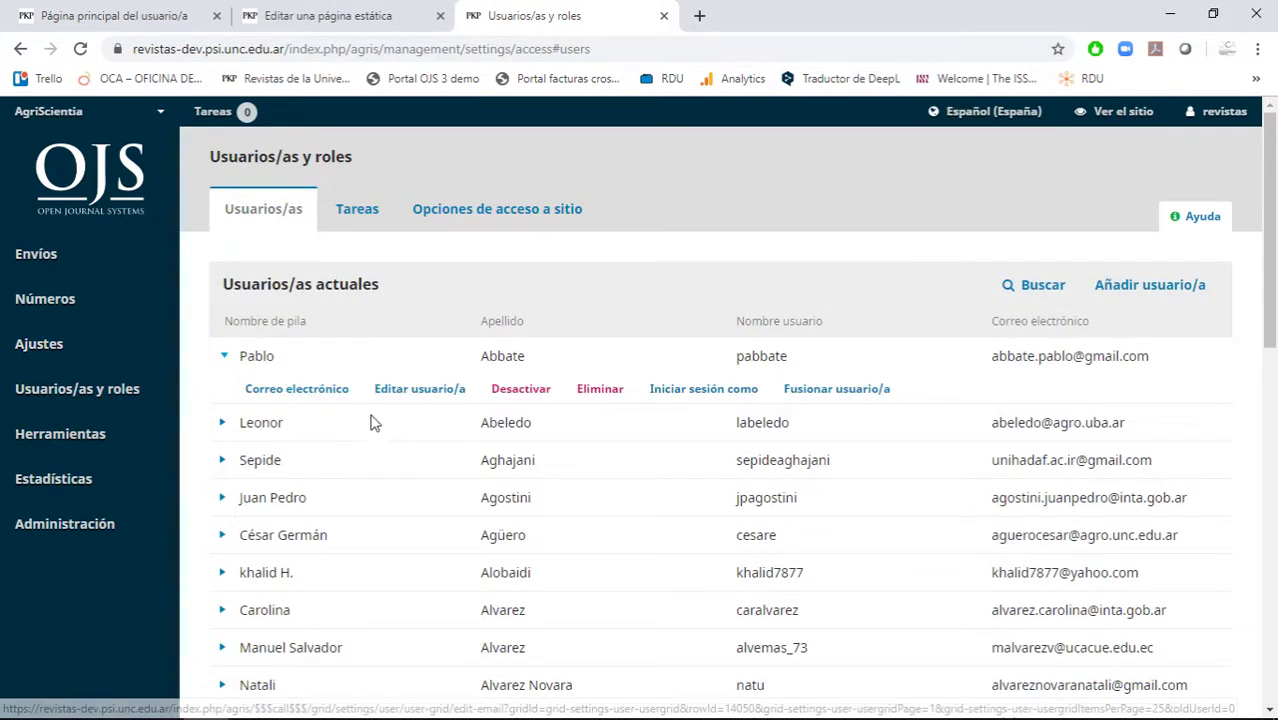
pyautogui.click(462, 399)
pyautogui.scroll(-15, 642, 374)
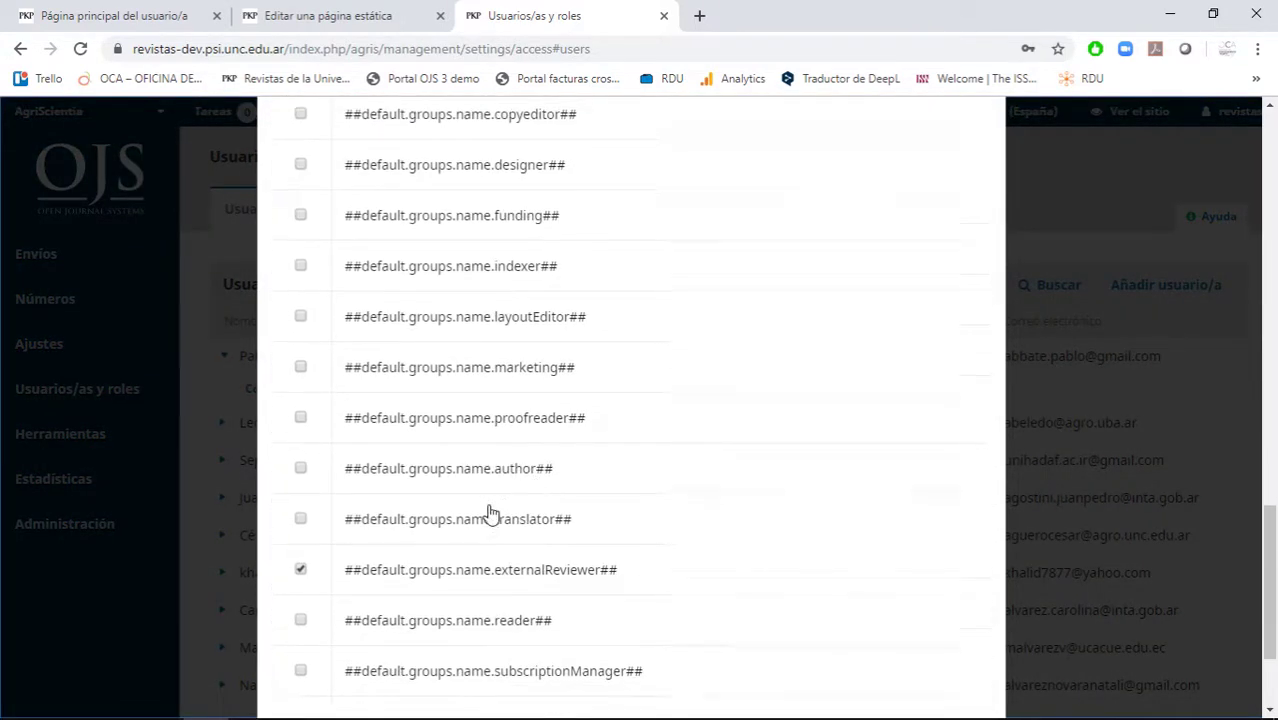
pyautogui.scroll(-3, 456, 448)
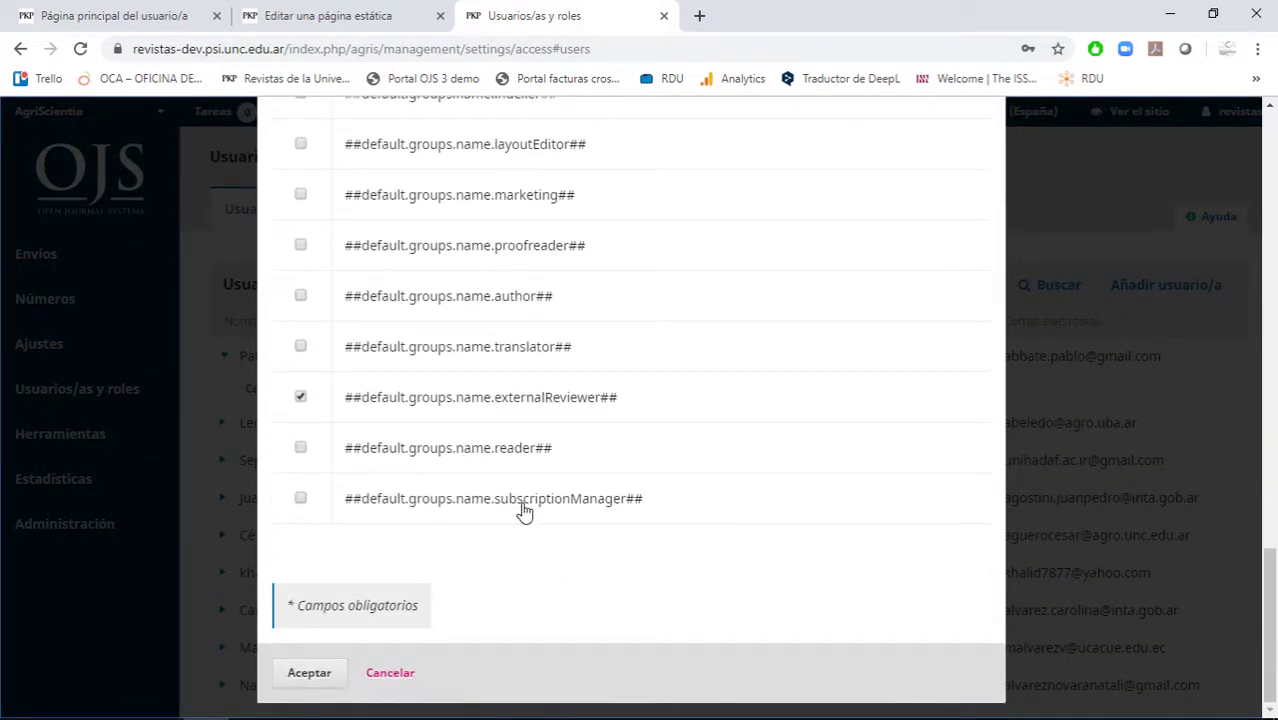
pyautogui.scroll(1, 398, 628)
pyautogui.scroll(-1, 411, 663)
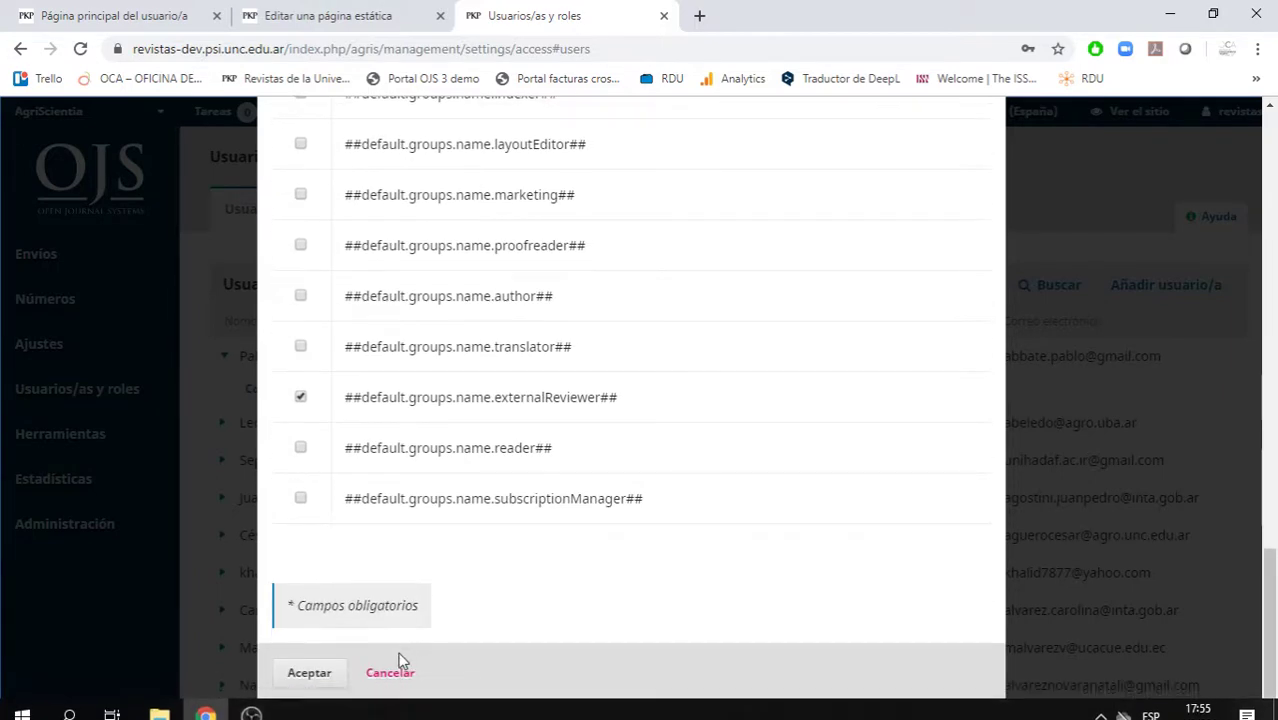
pyautogui.click(390, 672)
# - Review the journal's current roles with their permission levels and assigned workflow stages
pyautogui.click(372, 216)
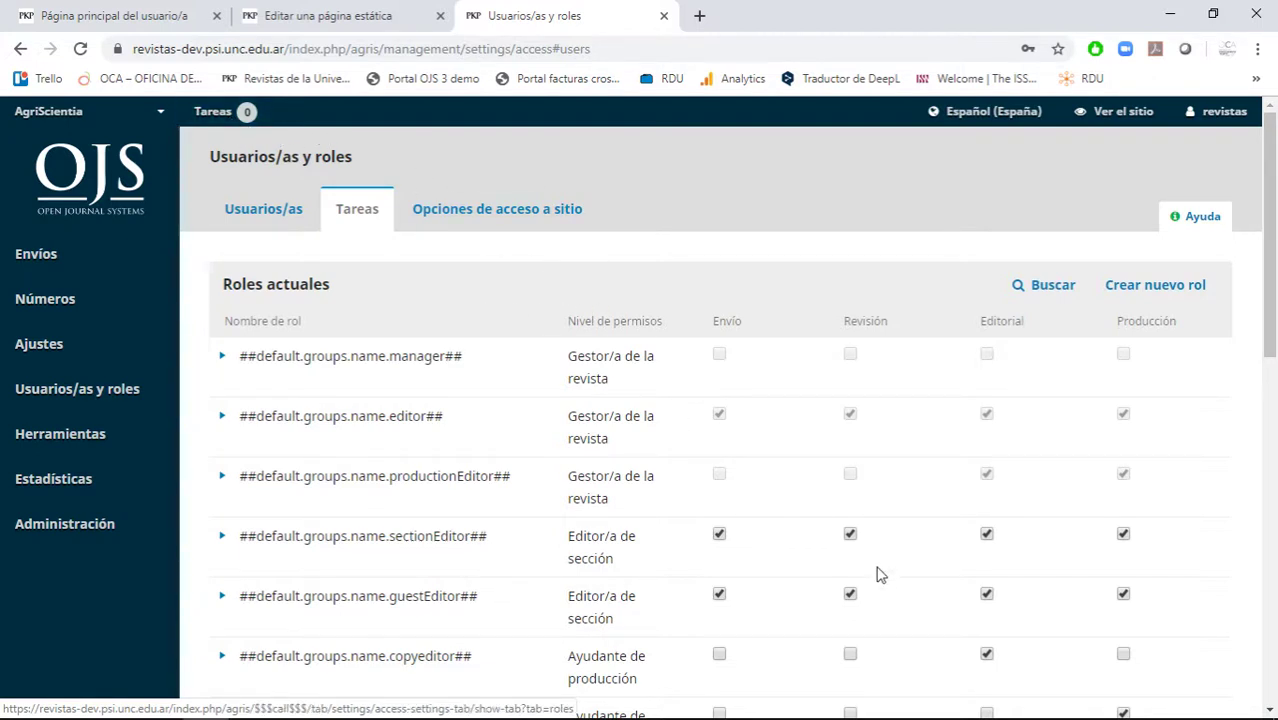
pyautogui.scroll(-3, 882, 555)
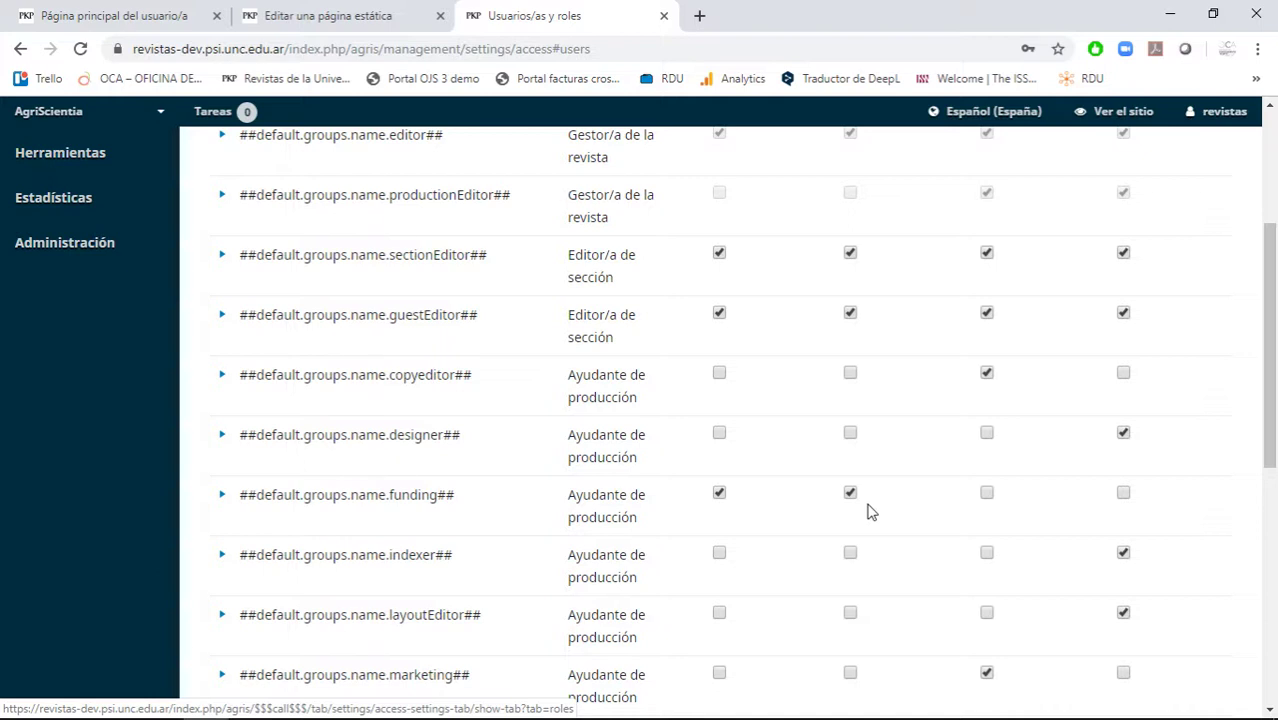
pyautogui.scroll(-6, 913, 585)
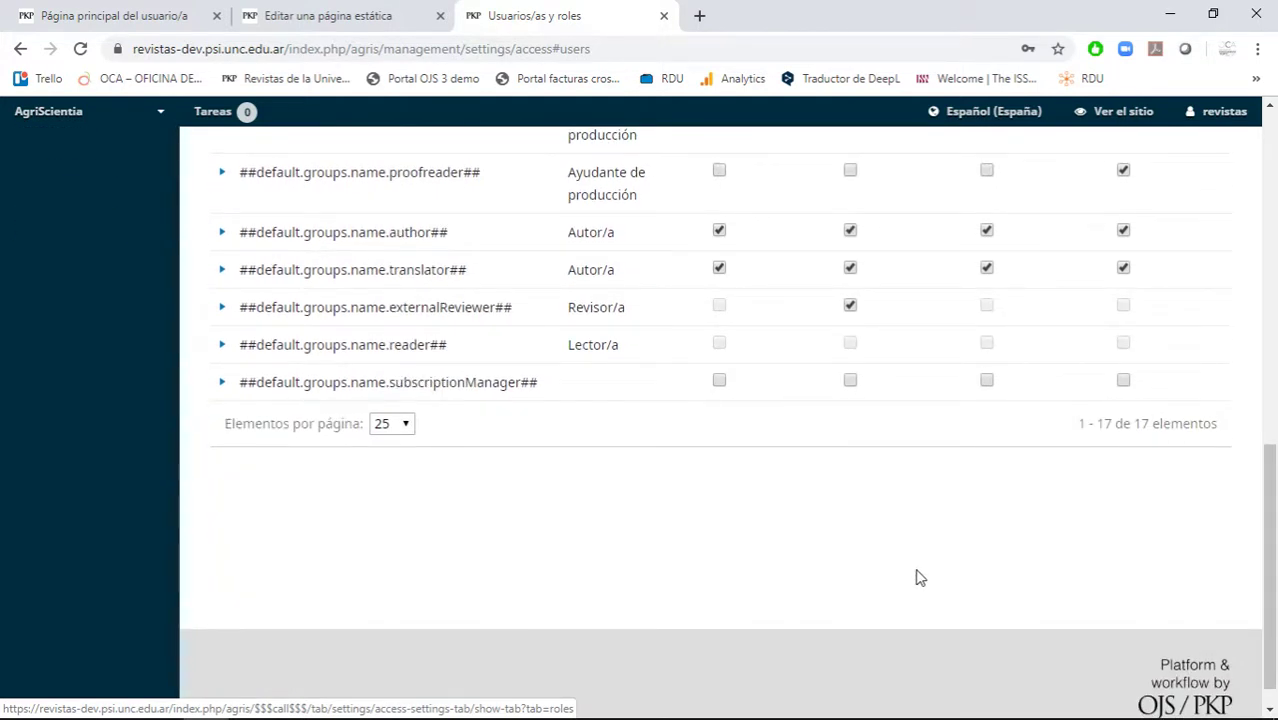
pyautogui.scroll(7, 925, 580)
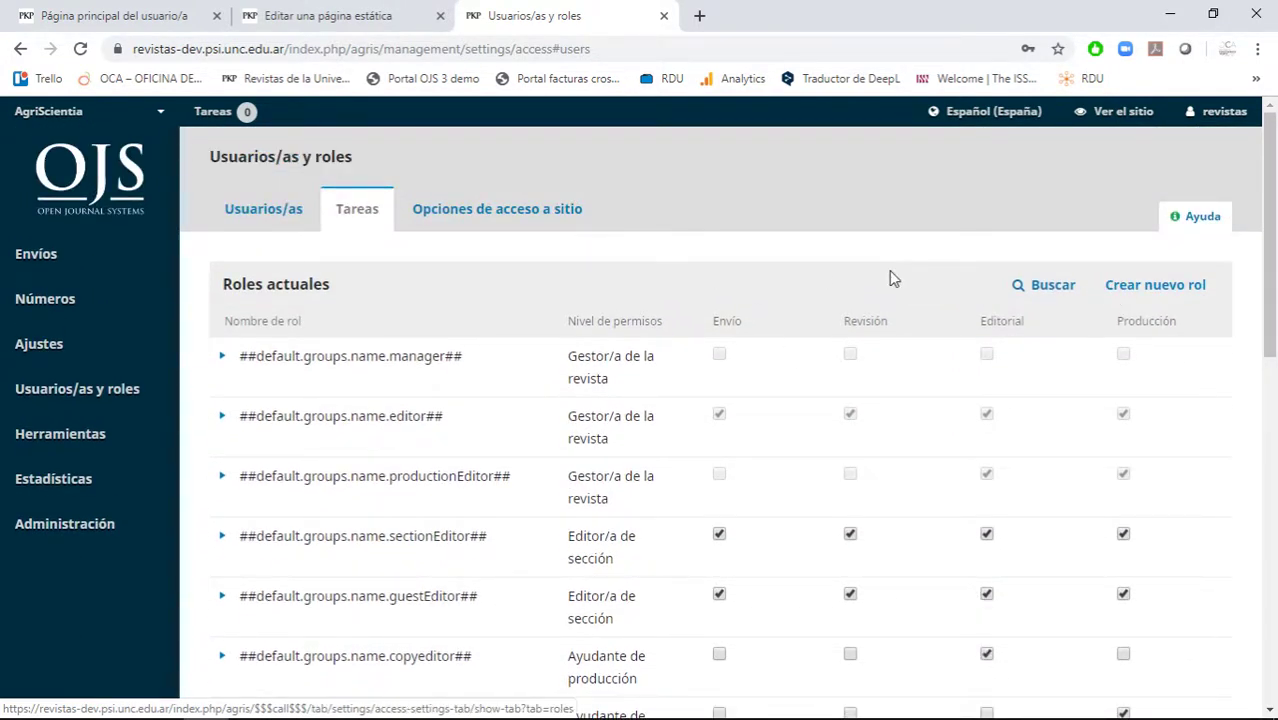
# - Review the site access options, covering the additional access restrictions and the user registration settings
pyautogui.click(508, 222)
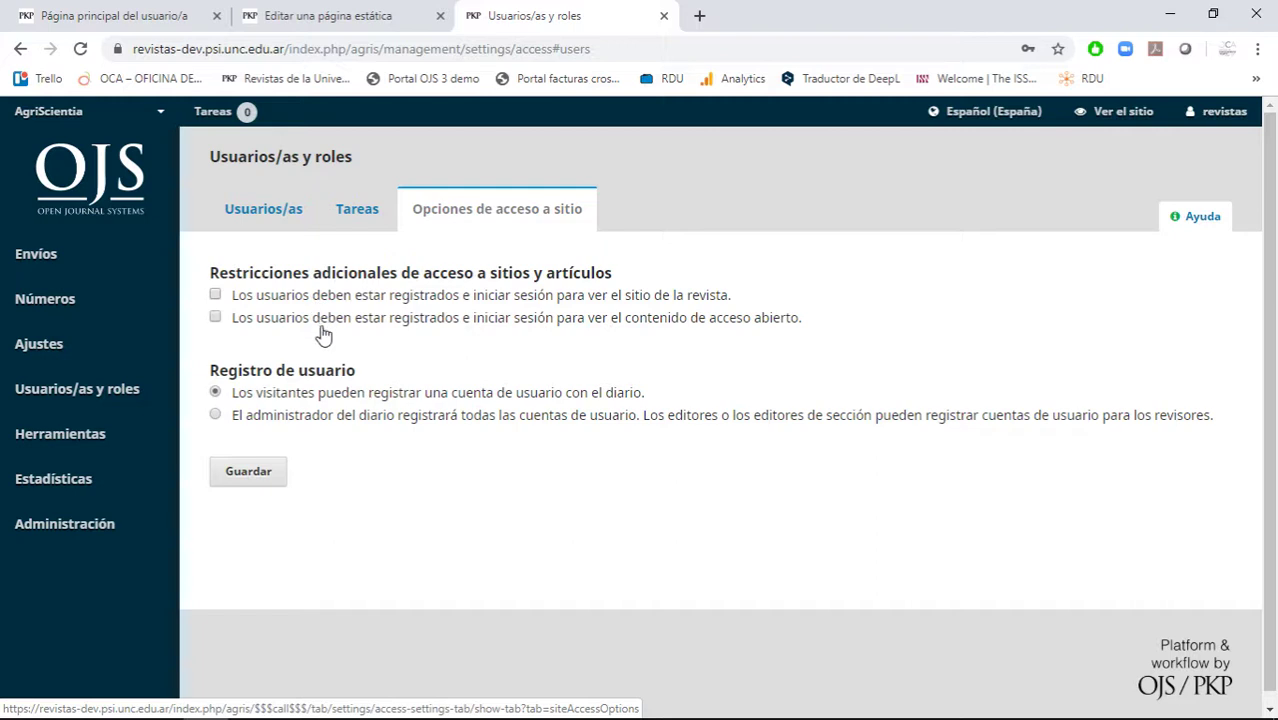
pyautogui.moveTo(336, 272); pyautogui.dragTo(543, 338)
pyautogui.click(584, 368)
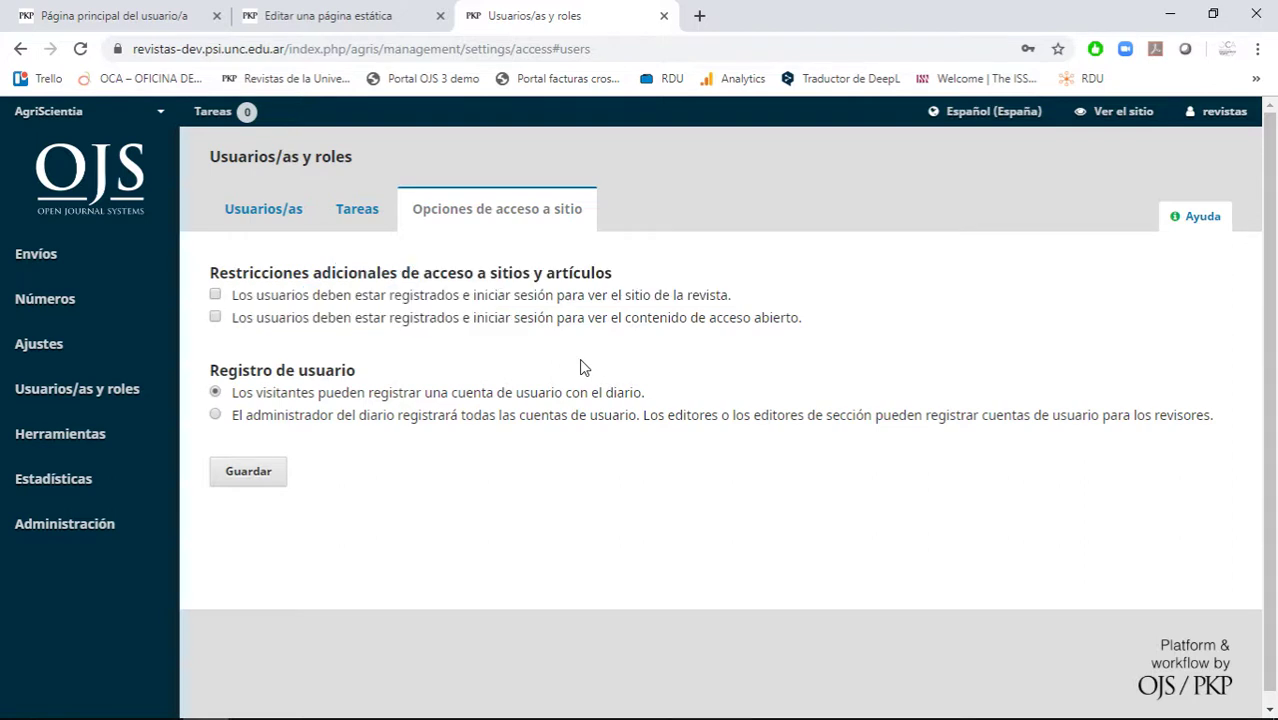
pyautogui.moveTo(265, 370); pyautogui.dragTo(456, 434)
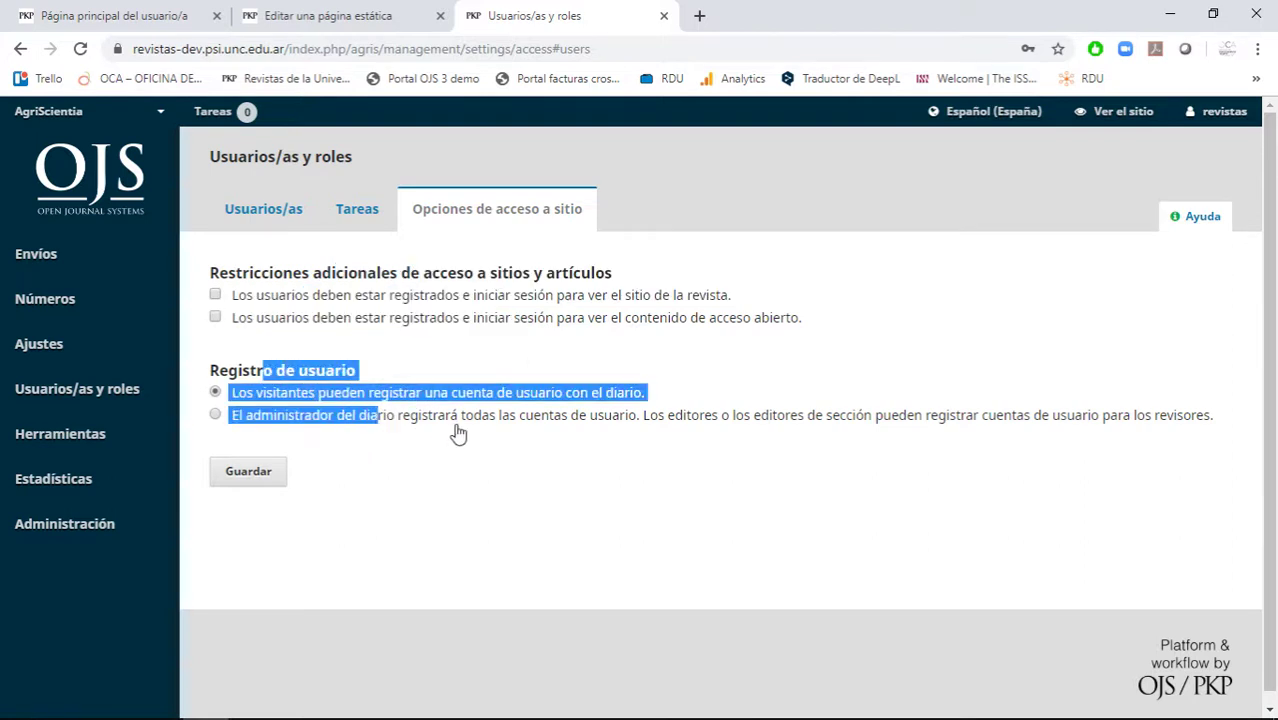
pyautogui.click(542, 466)
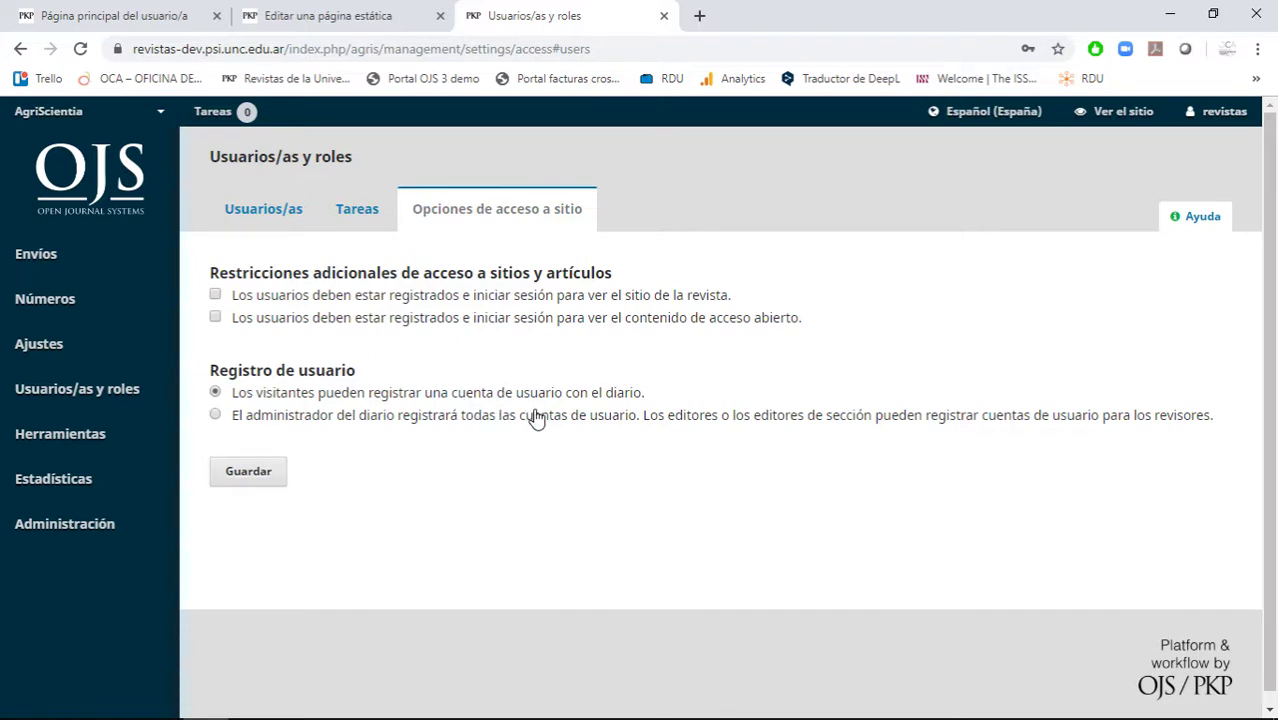
# - Enable the restriction requiring users to be registered and logged in to view the journal site
pyautogui.moveTo(646, 396); pyautogui.dragTo(607, 396)
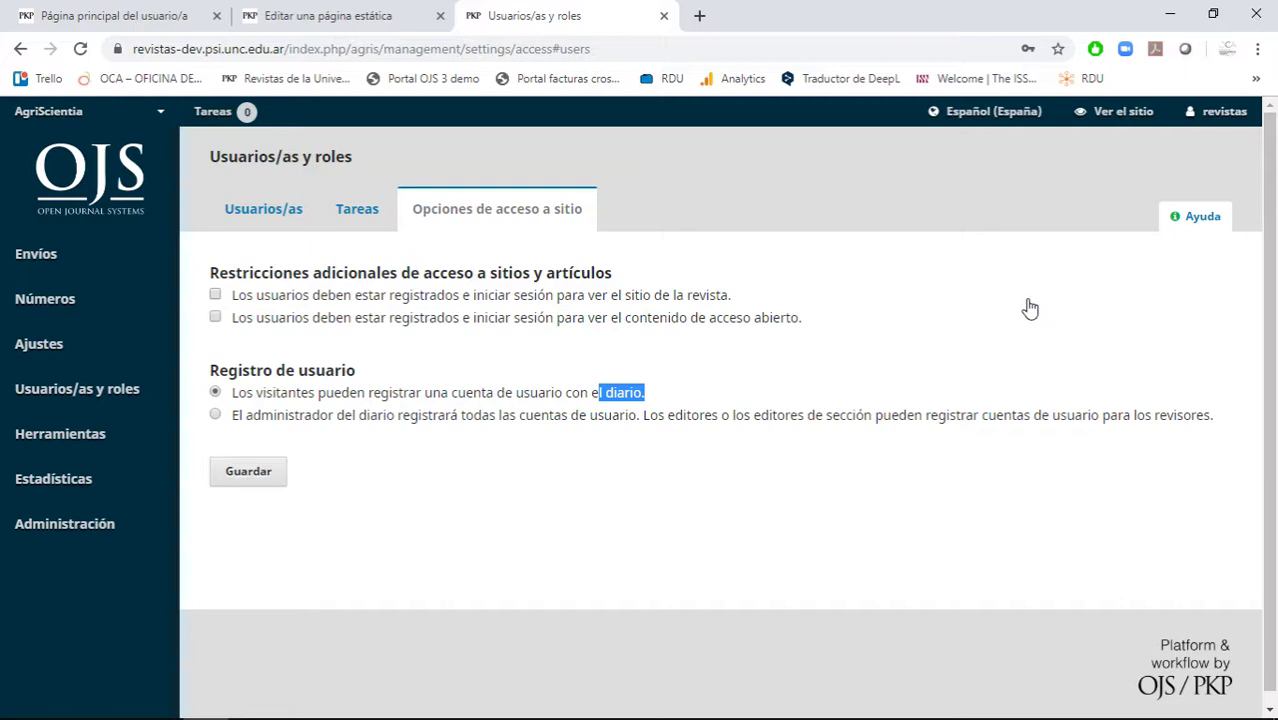
pyautogui.click(215, 294)
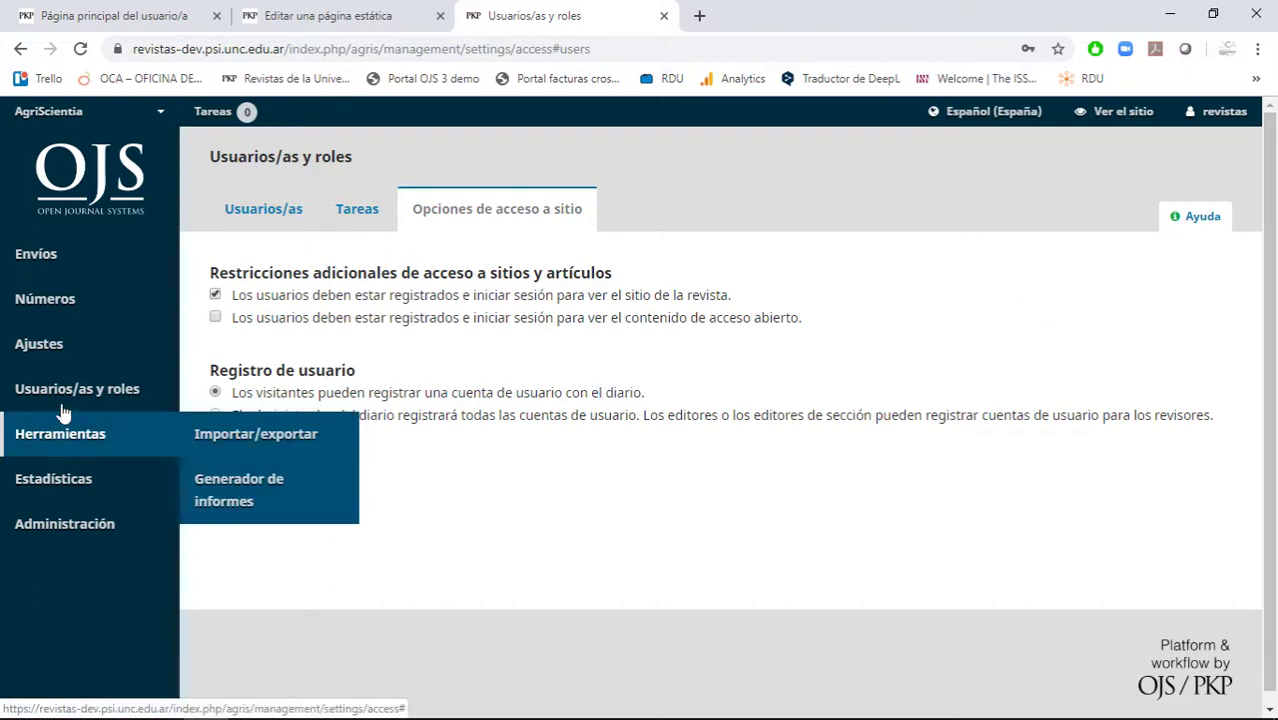
# - Return to the list of current users and expand the actions available for the second listed user
pyautogui.moveTo(100, 388)
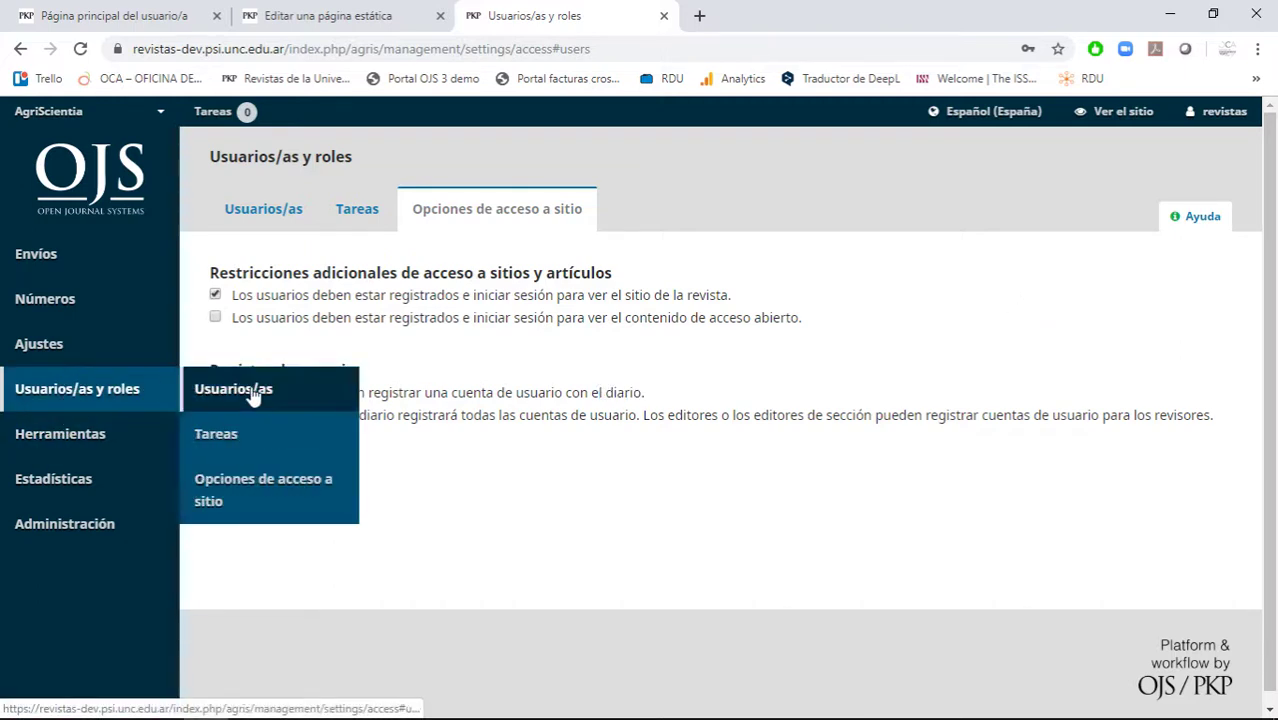
pyautogui.click(284, 212)
pyautogui.click(735, 175)
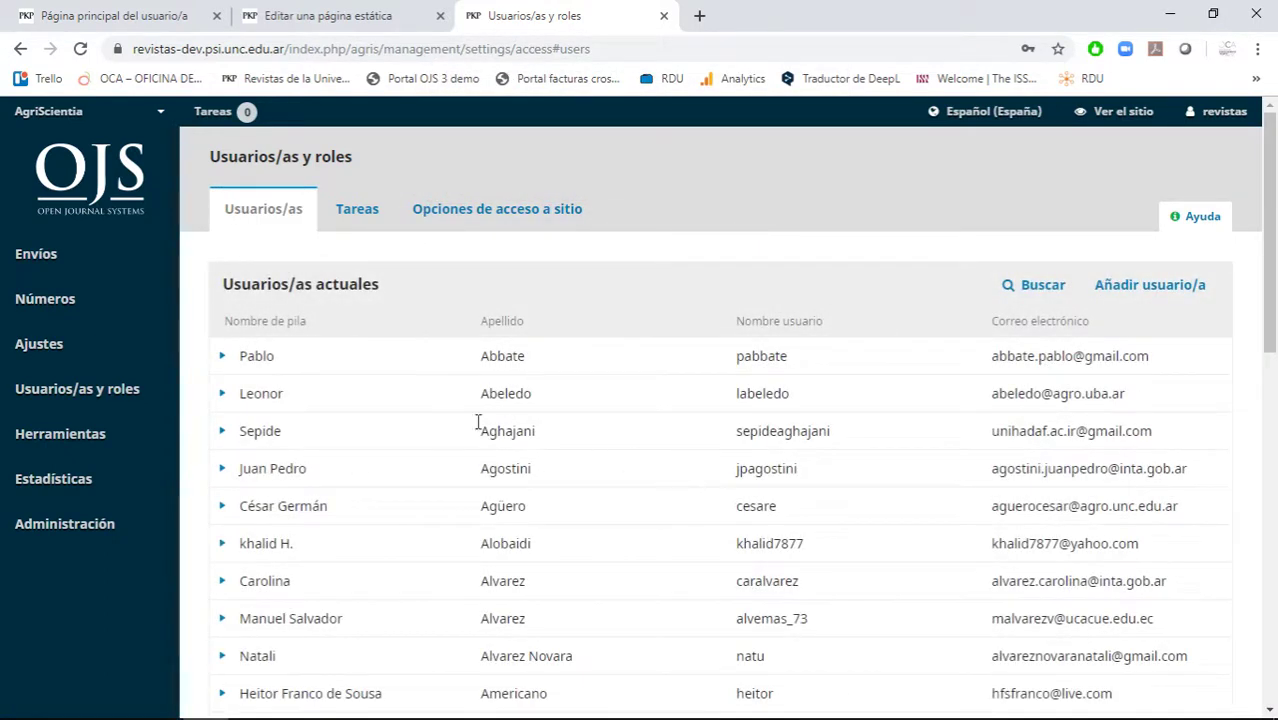
pyautogui.click(222, 393)
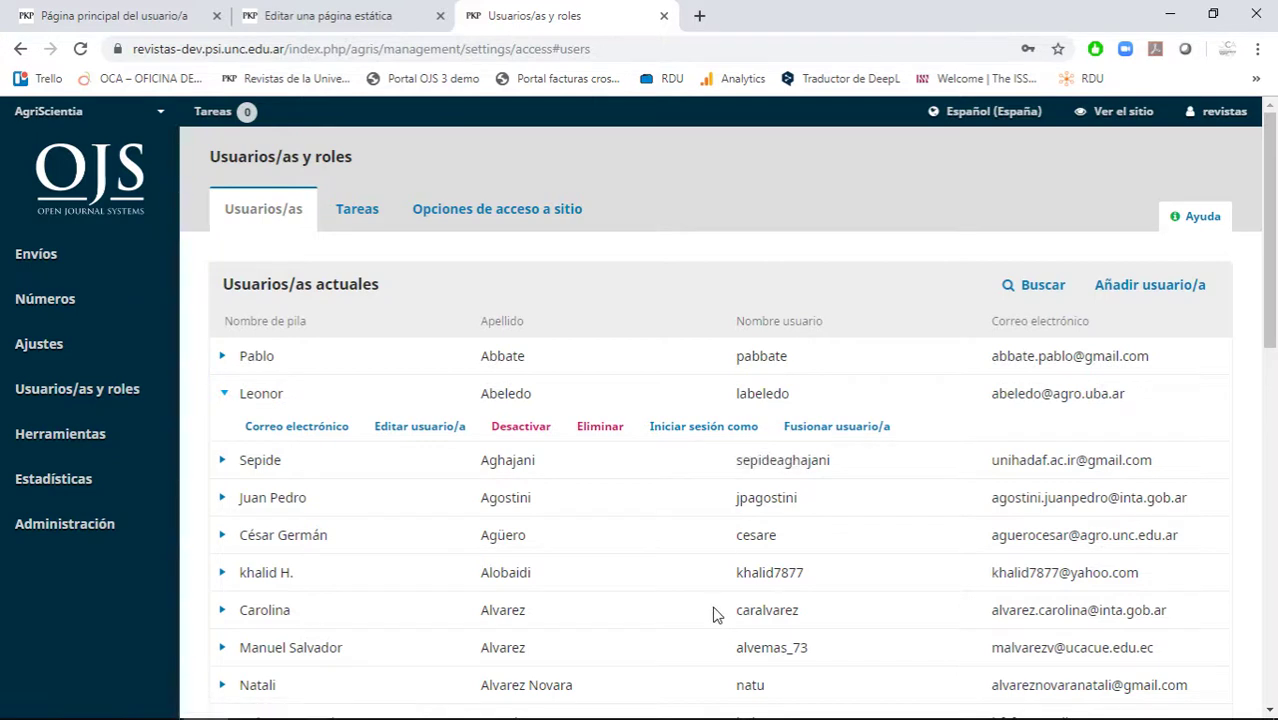
# - Review the journal's tools, covering the import/export modules and the reports offered by the report generator
pyautogui.moveTo(108, 441)
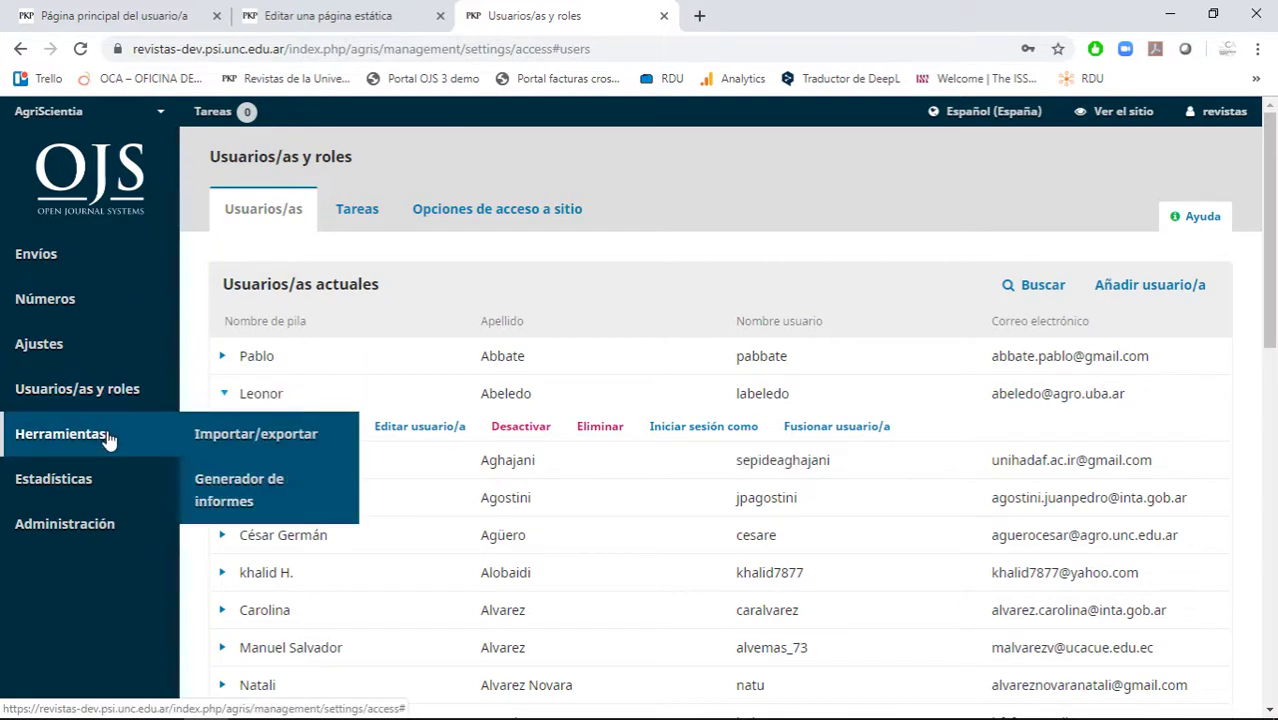
pyautogui.click(228, 434)
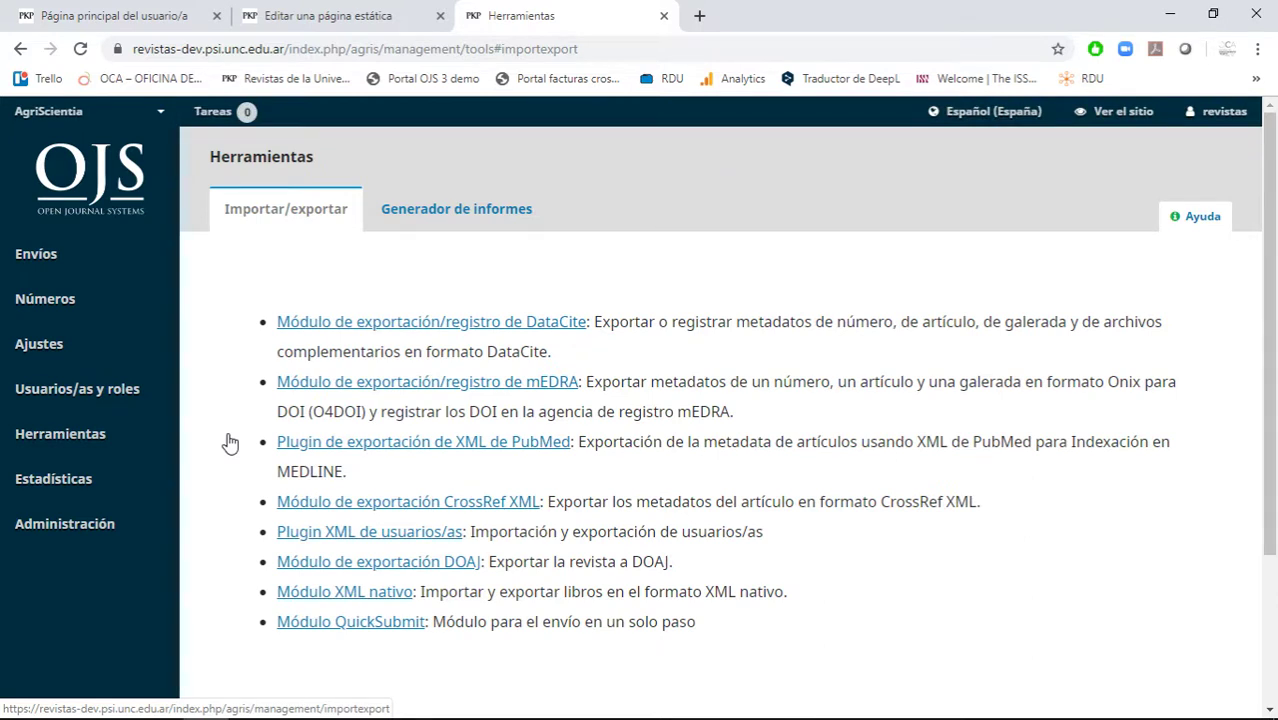
pyautogui.moveTo(164, 433)
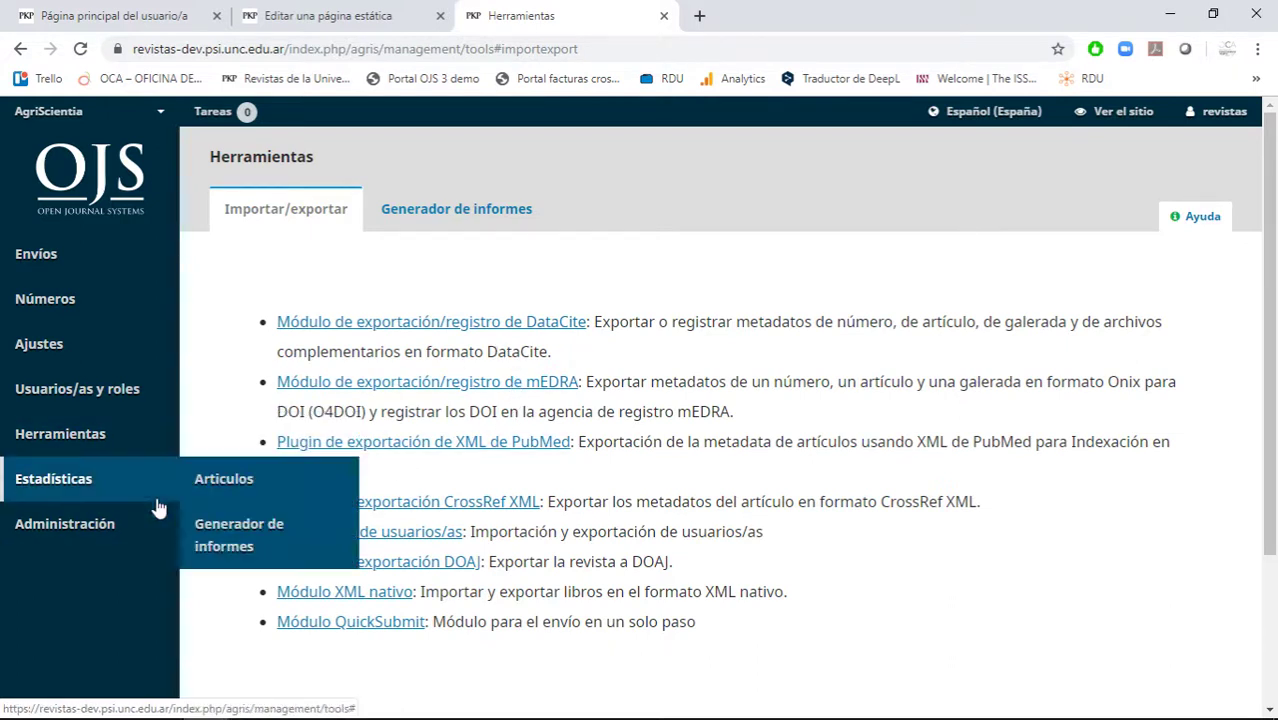
pyautogui.click(505, 220)
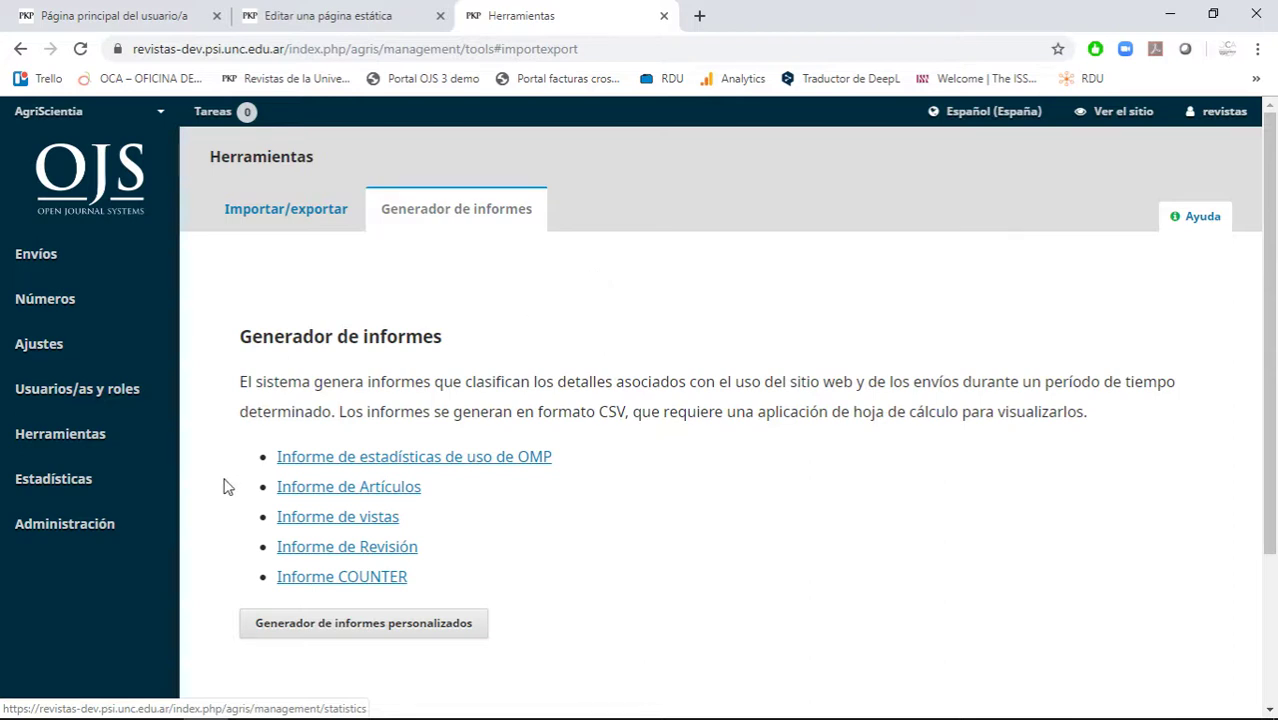
pyautogui.moveTo(143, 490)
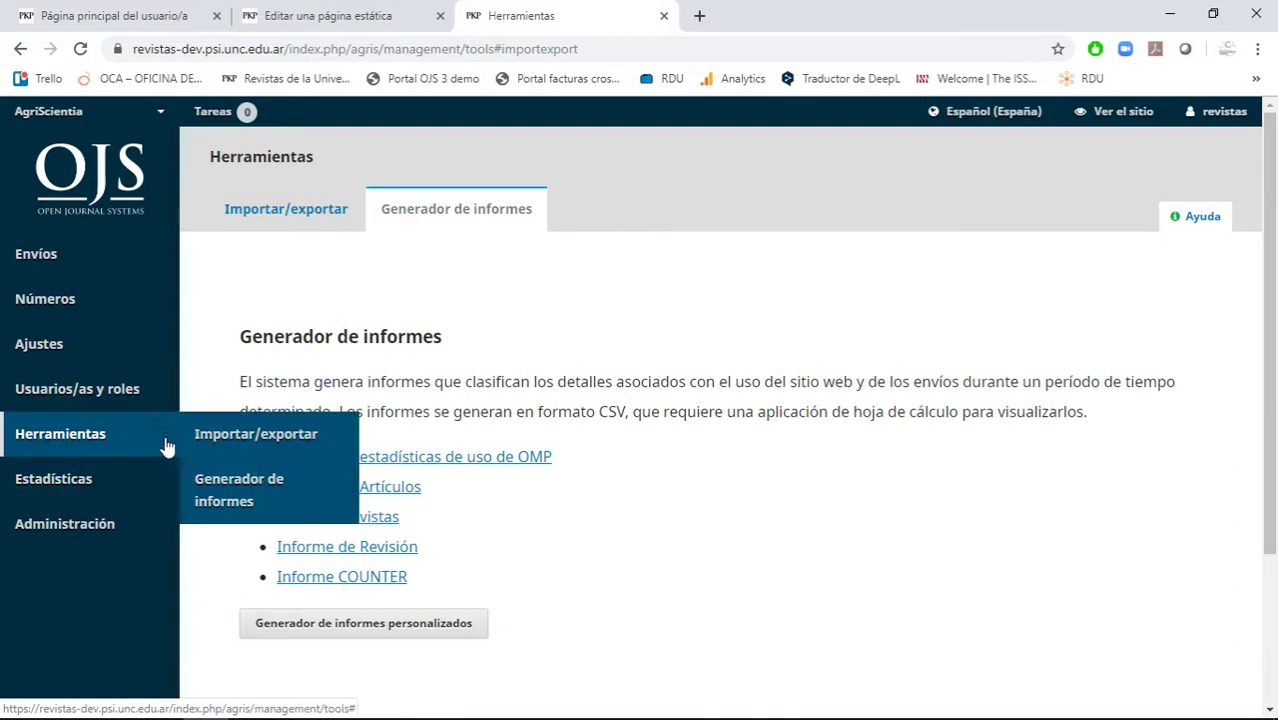
pyautogui.moveTo(165, 428)
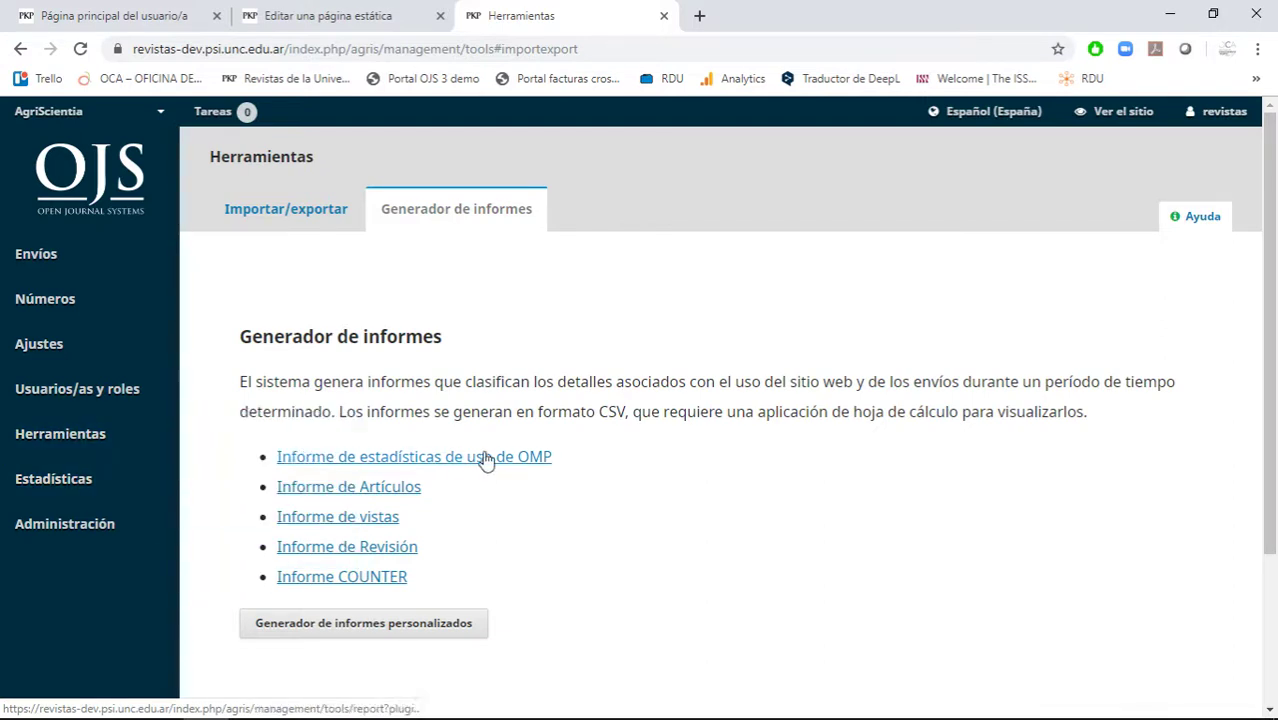
pyautogui.click(335, 217)
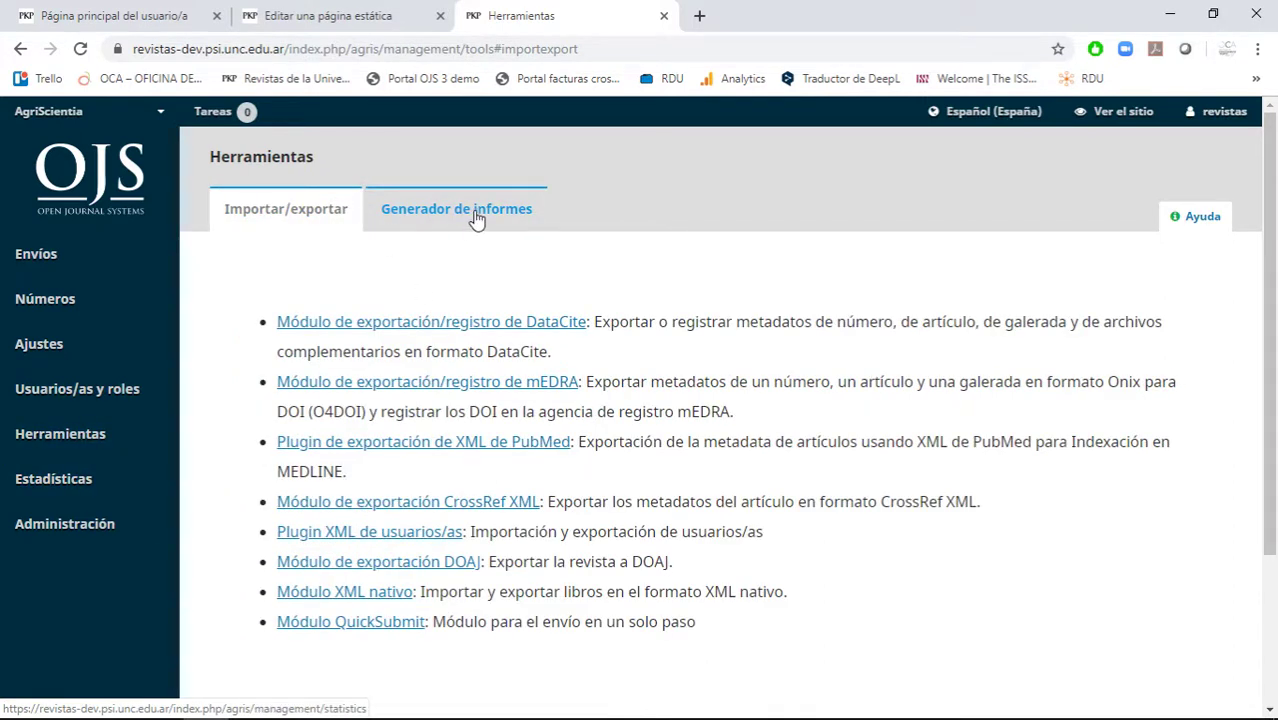
pyautogui.click(477, 219)
pyautogui.moveTo(445, 582); pyautogui.dragTo(451, 451)
pyautogui.click(562, 434)
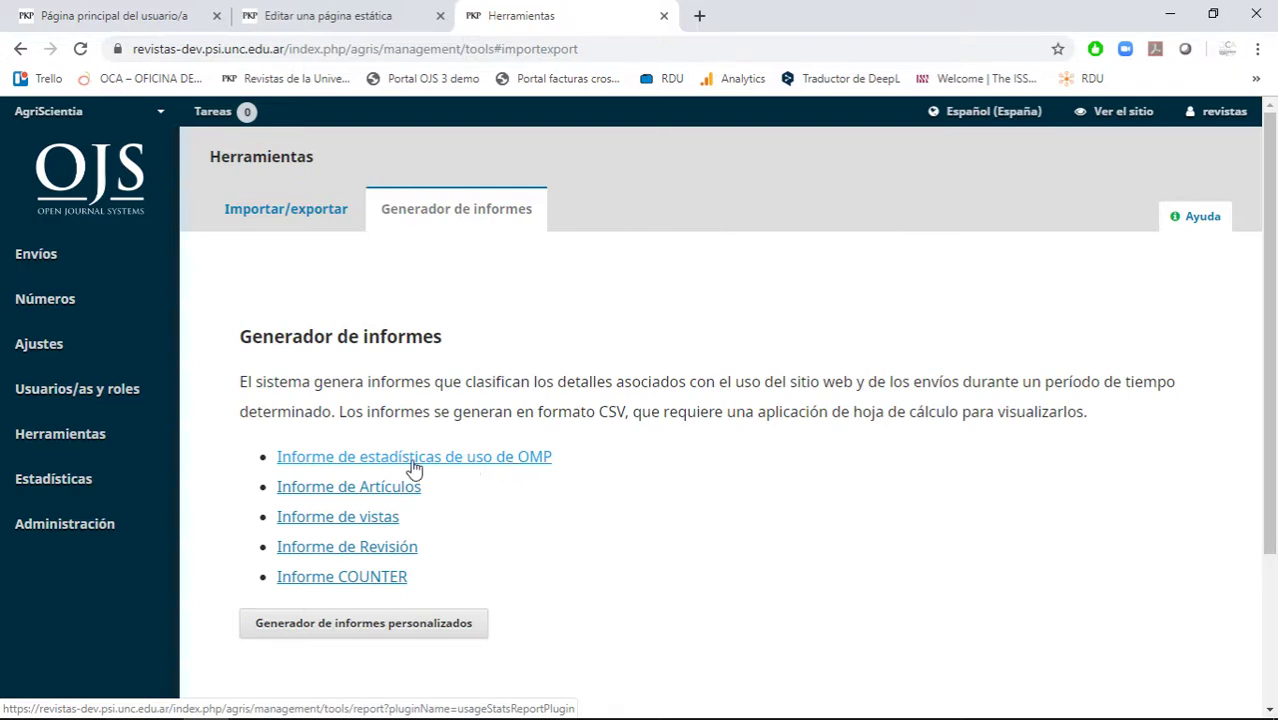
# - Open the article statistics and switch the abstract views chart to monthly, then back to daily
pyautogui.moveTo(52, 477)
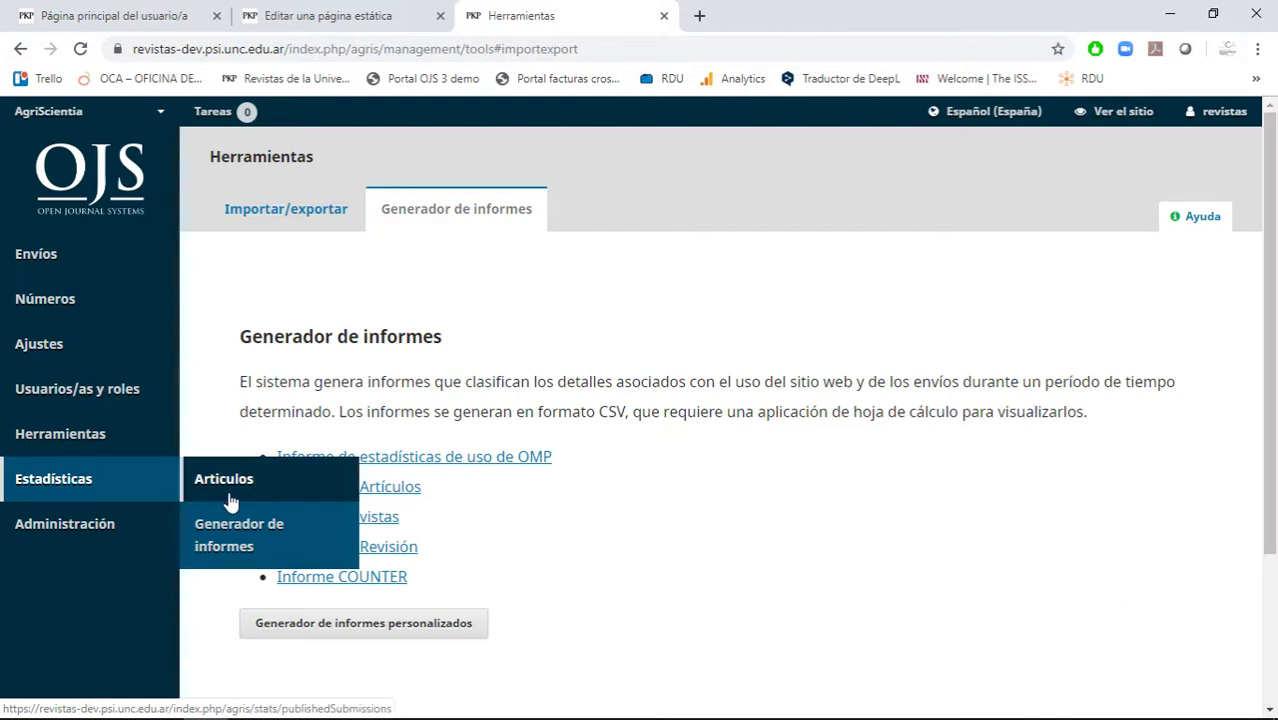
pyautogui.click(232, 499)
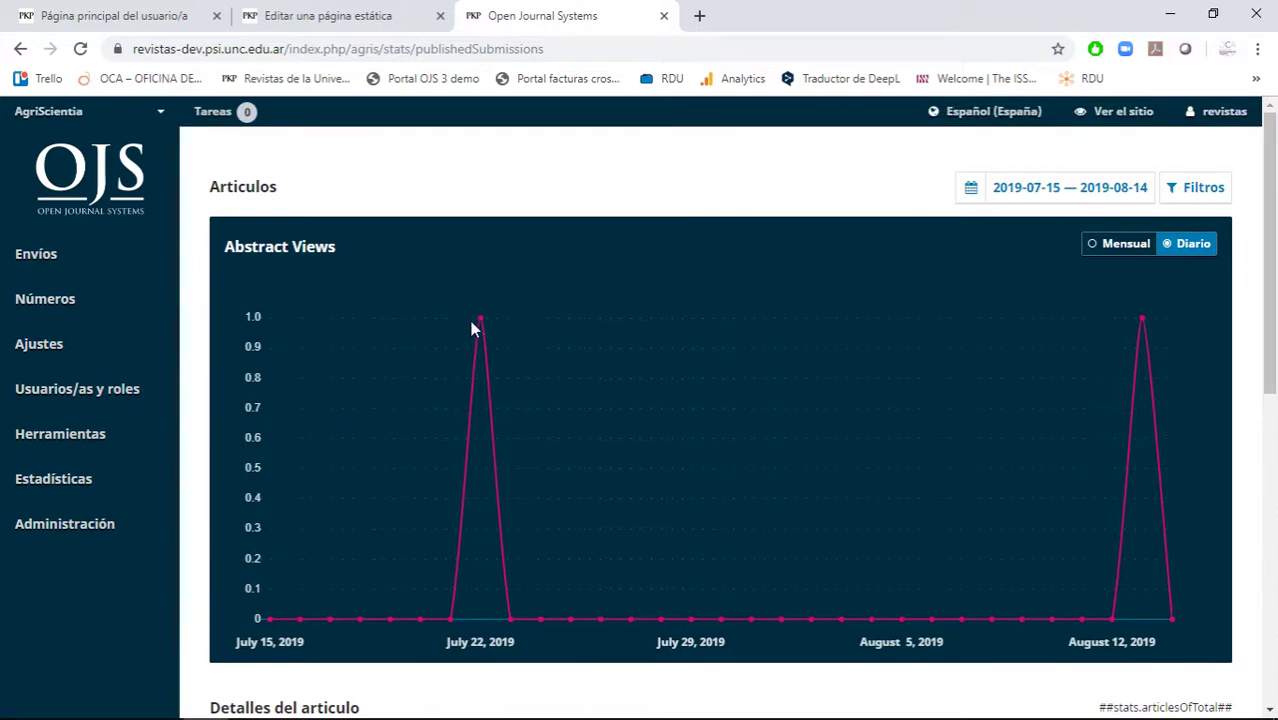
pyautogui.click(1140, 245)
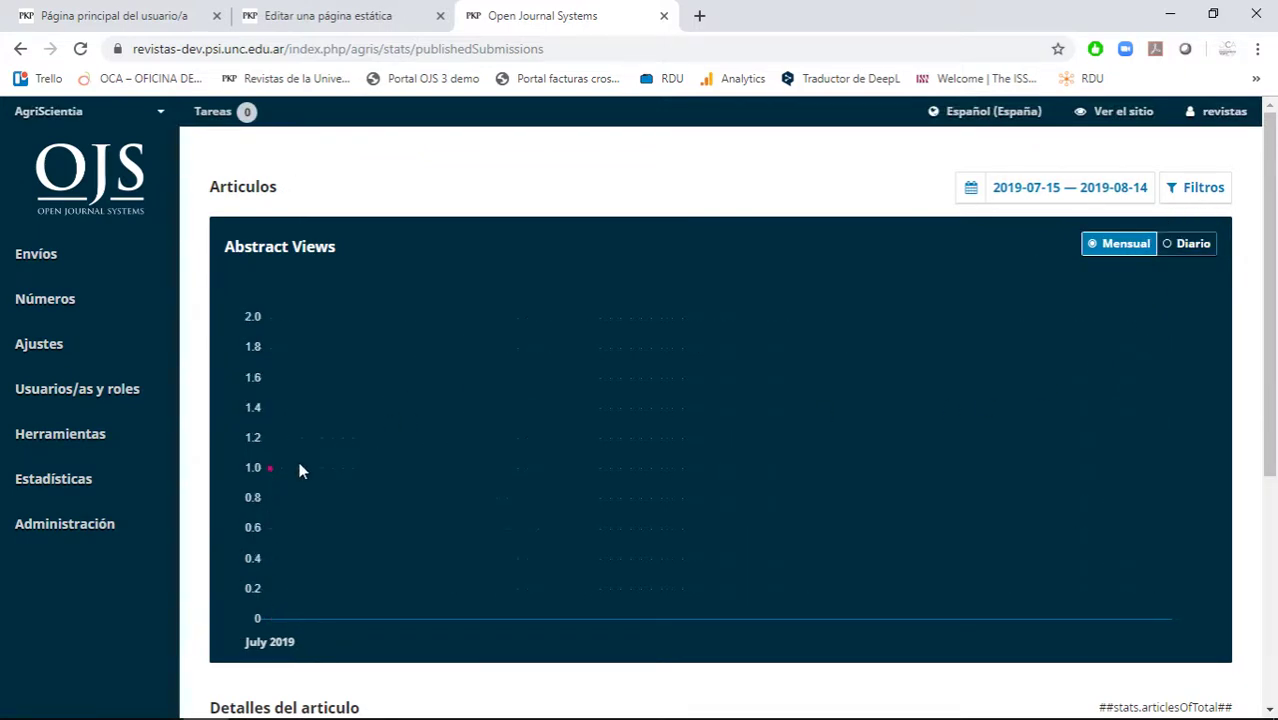
pyautogui.click(1193, 245)
# - Examine the article details below the abstract views chart, including the search by title, author or ID
pyautogui.scroll(-5, 1095, 402)
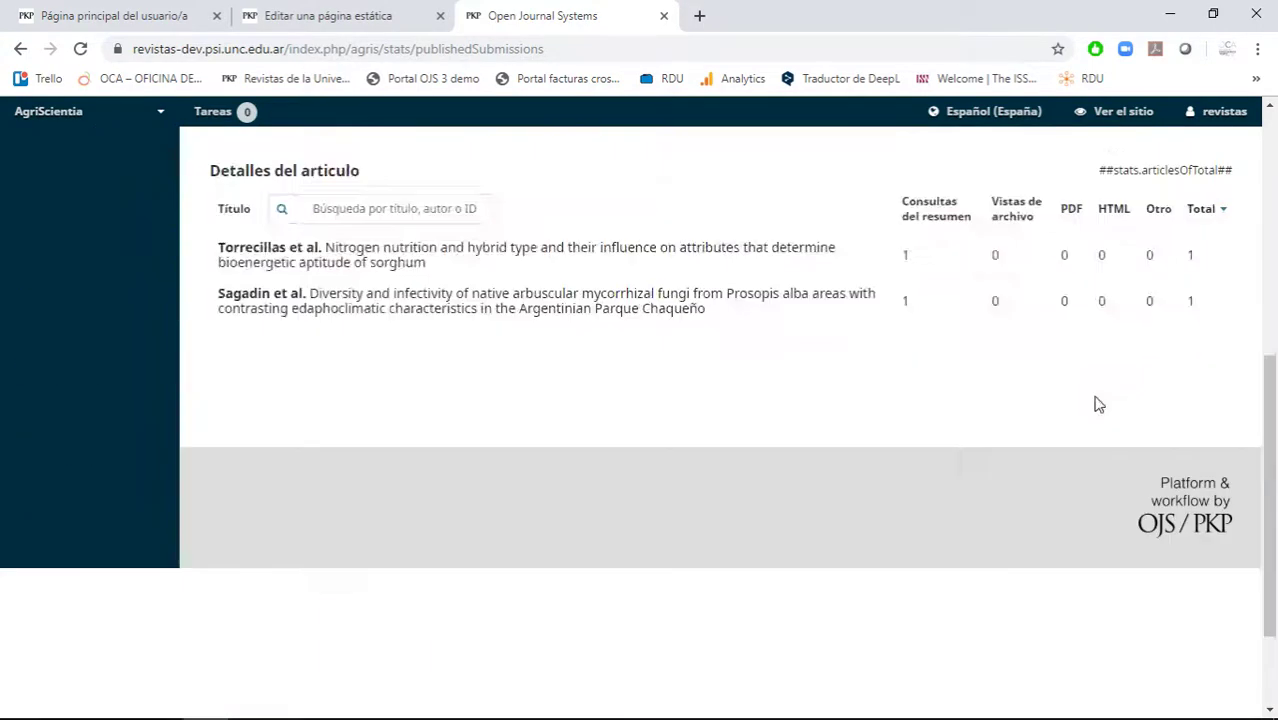
pyautogui.scroll(5, 697, 485)
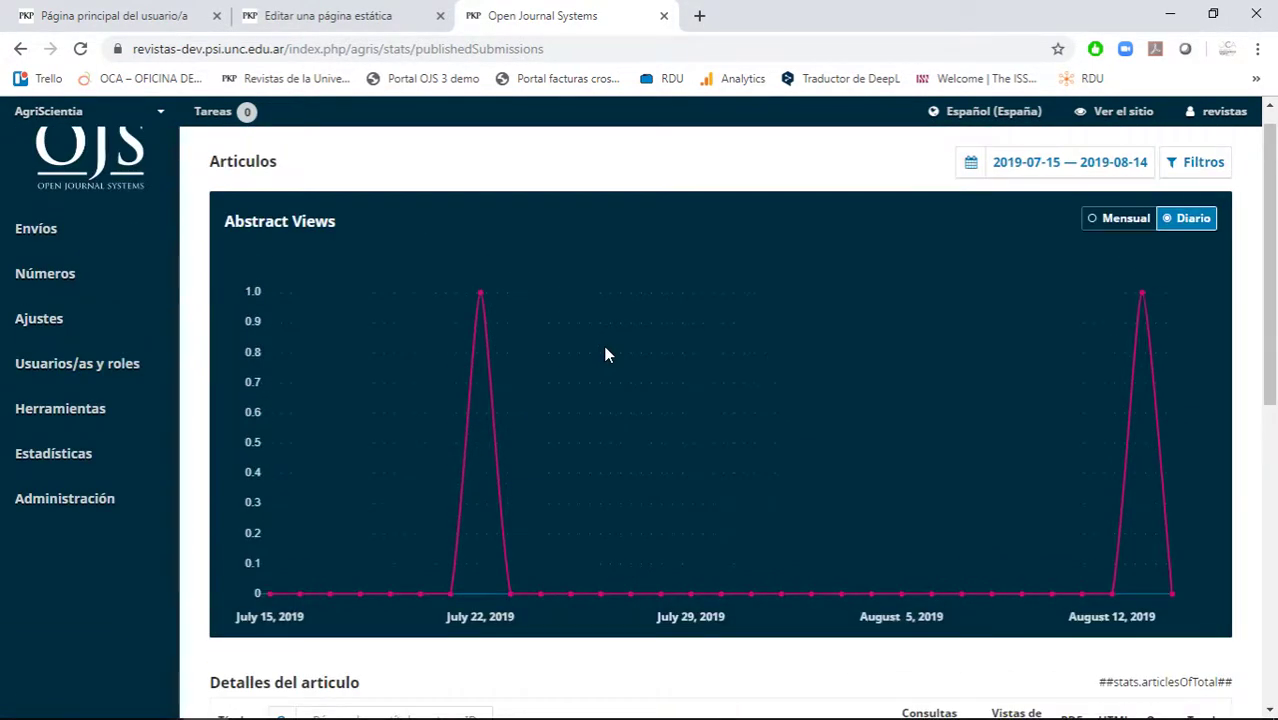
pyautogui.scroll(-5, 606, 352)
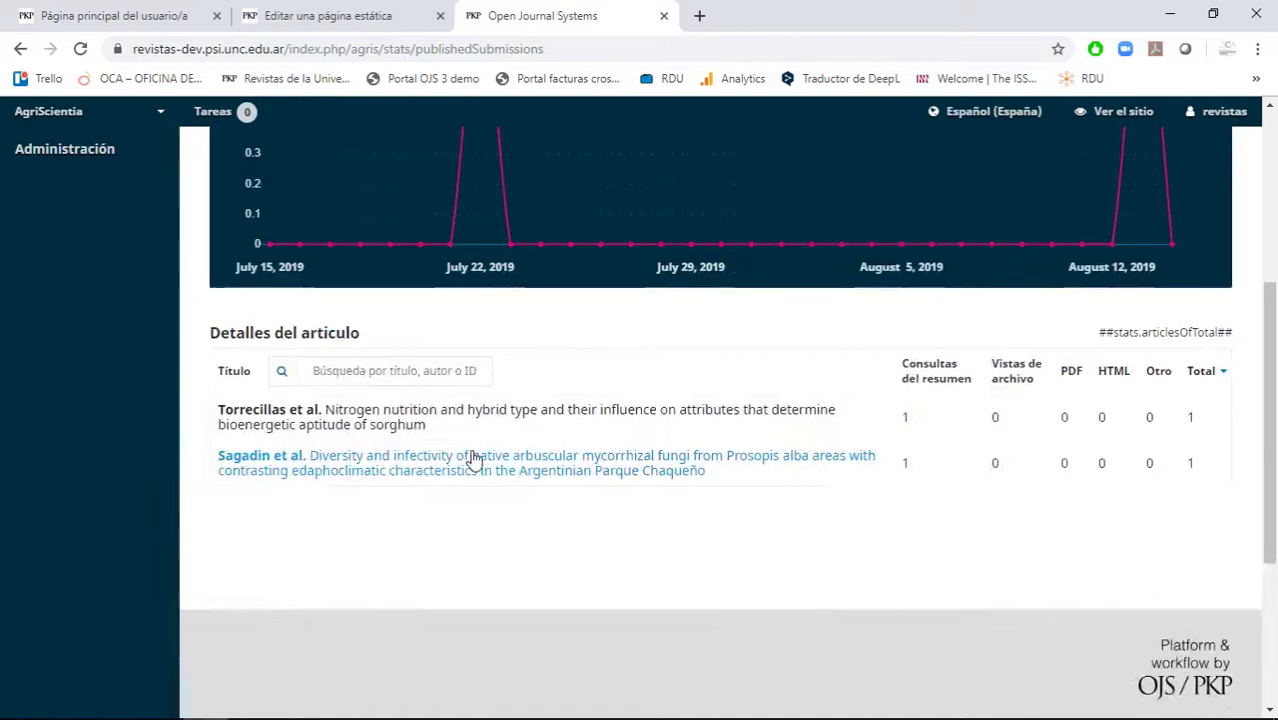
pyautogui.click(405, 420)
pyautogui.hotkey('ctrl', 'w')
pyautogui.scroll(5, 832, 246)
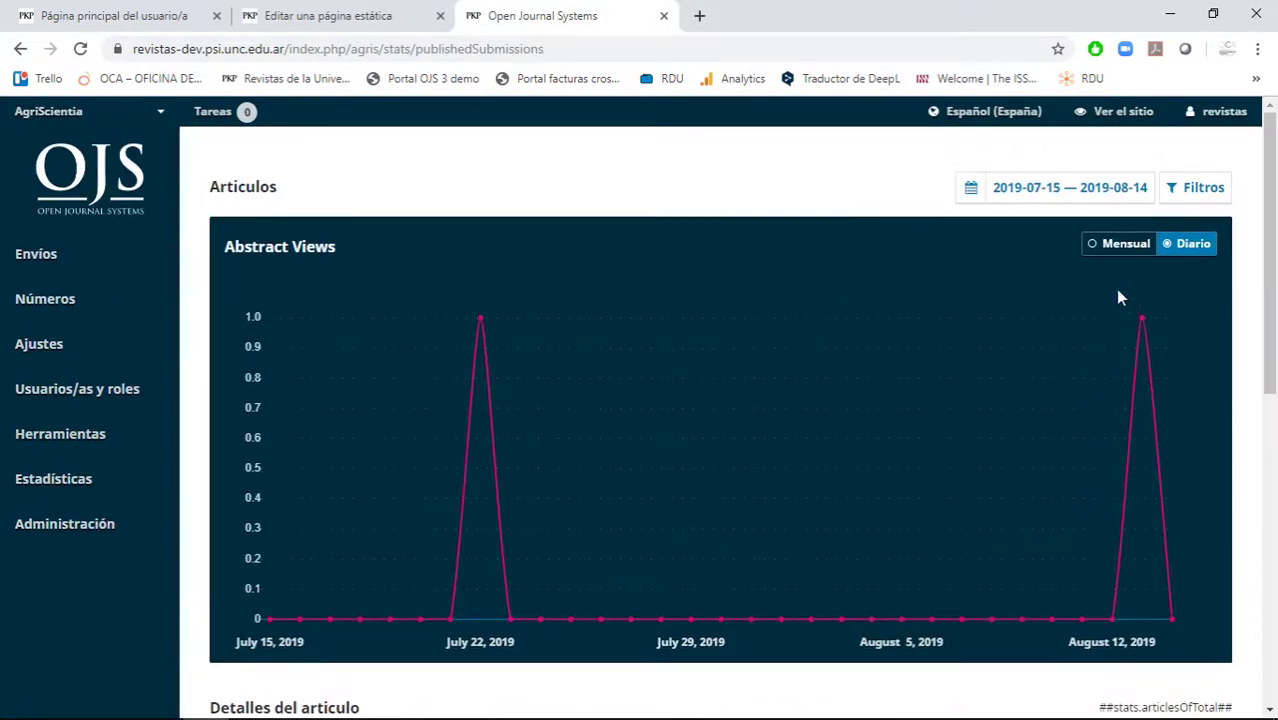
pyautogui.scroll(-5, 676, 479)
pyautogui.scroll(2, 465, 456)
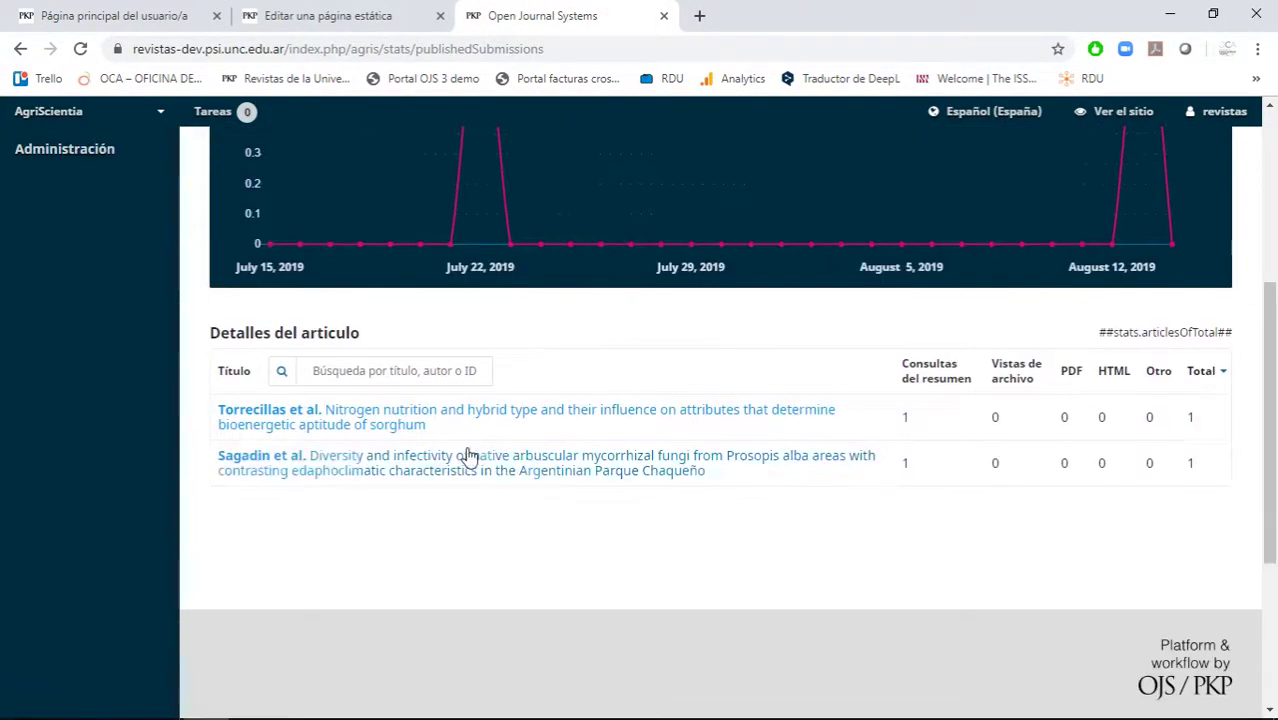
pyautogui.click(329, 371)
# - View the public journal site and open the article on arbuscular mycorrhizal fungi from the current issue, Vol. 35 Núm. 2 (2018)
pyautogui.scroll(4, 470, 395)
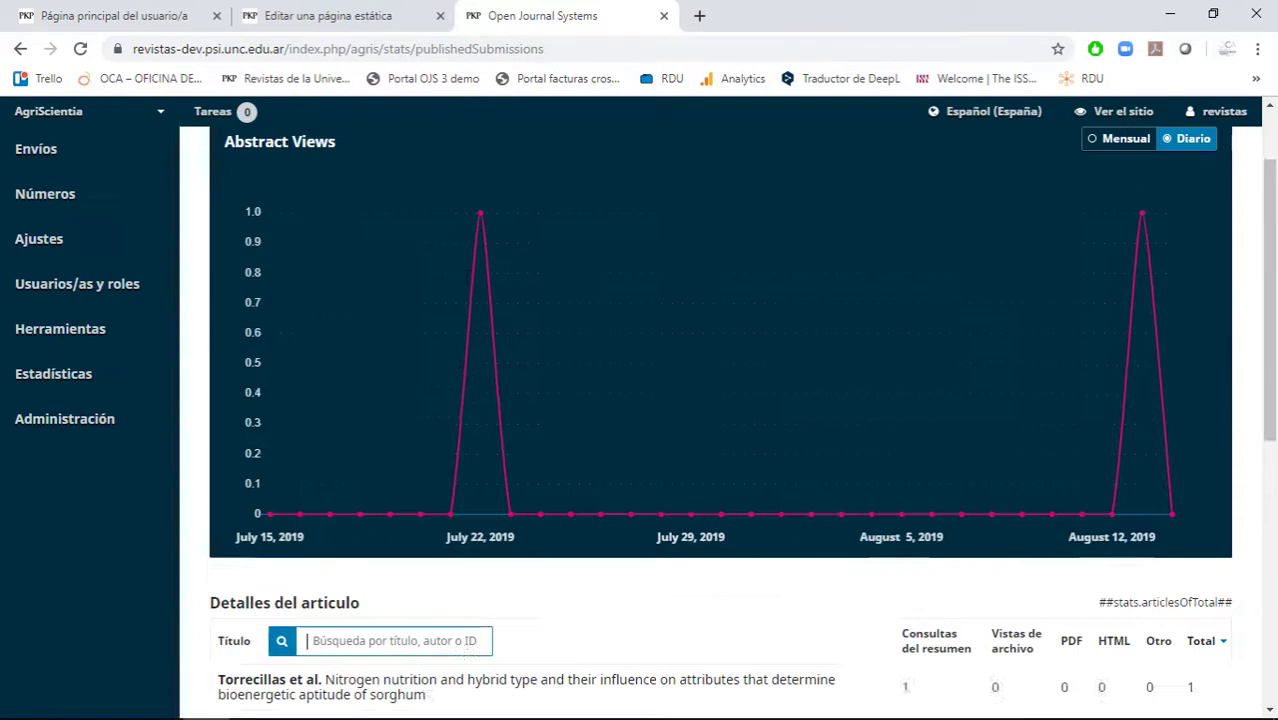
pyautogui.moveTo(1018, 117)
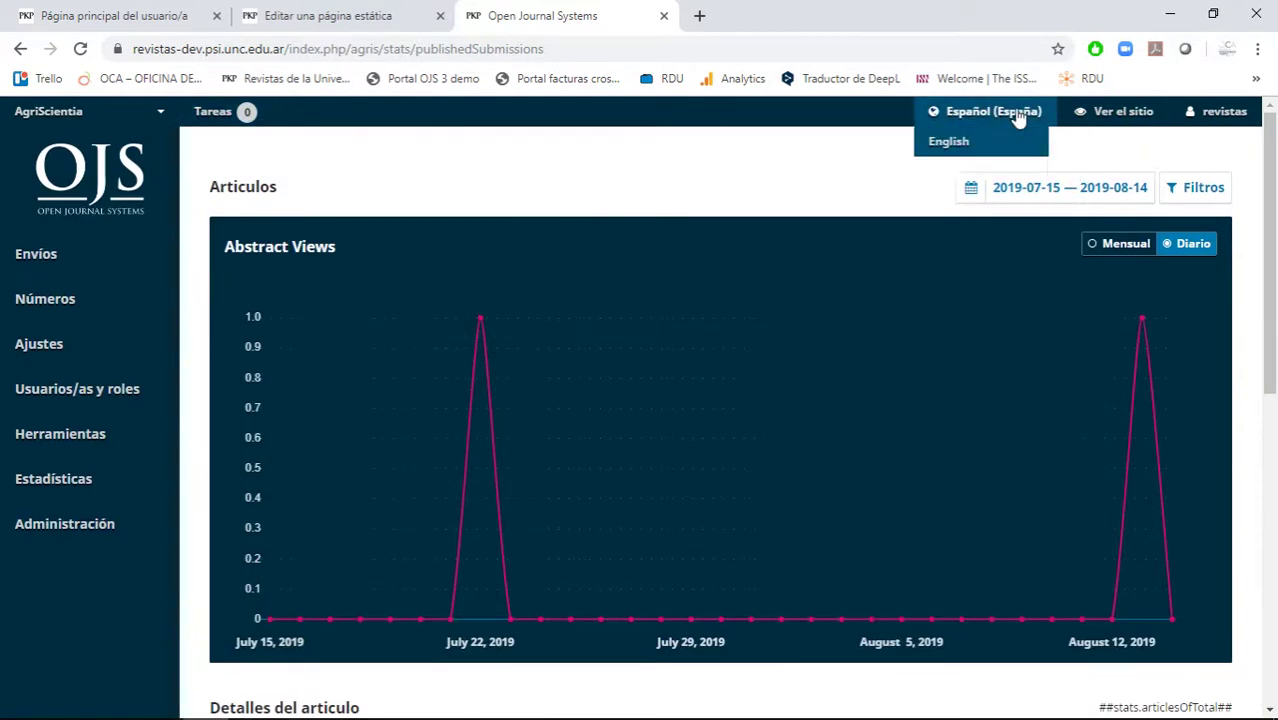
pyautogui.click(1084, 114)
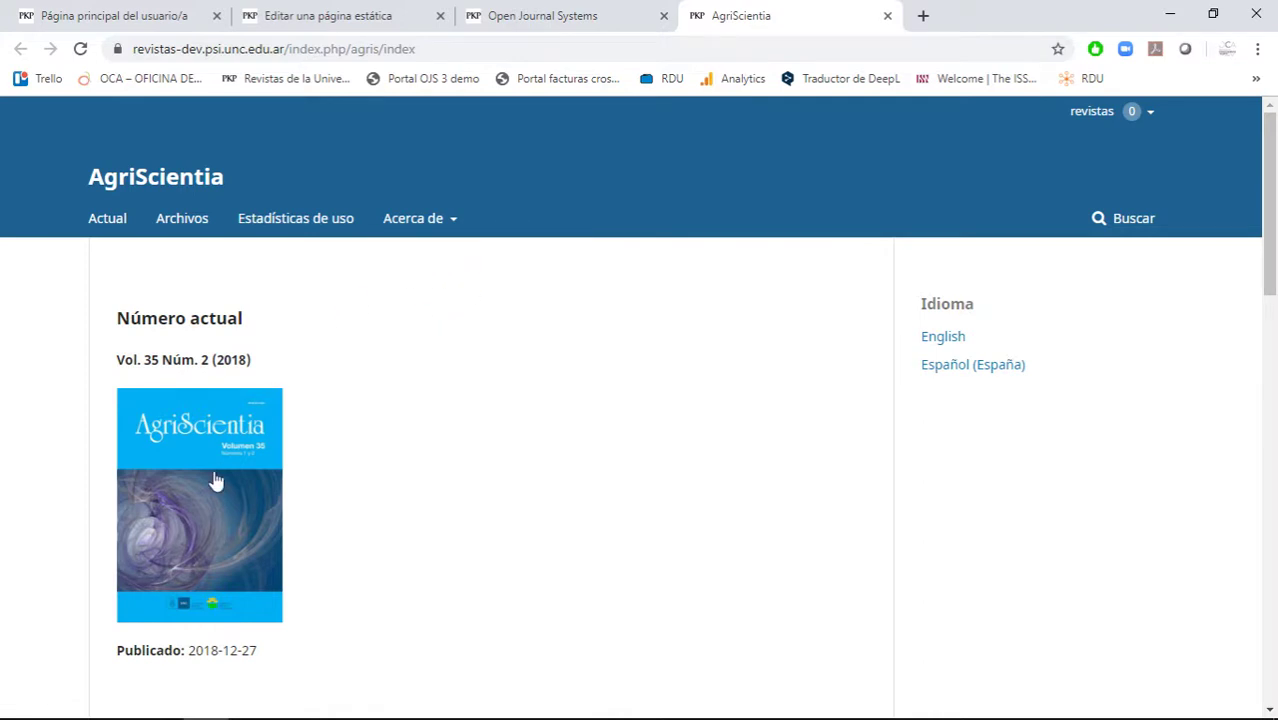
pyautogui.click(218, 440)
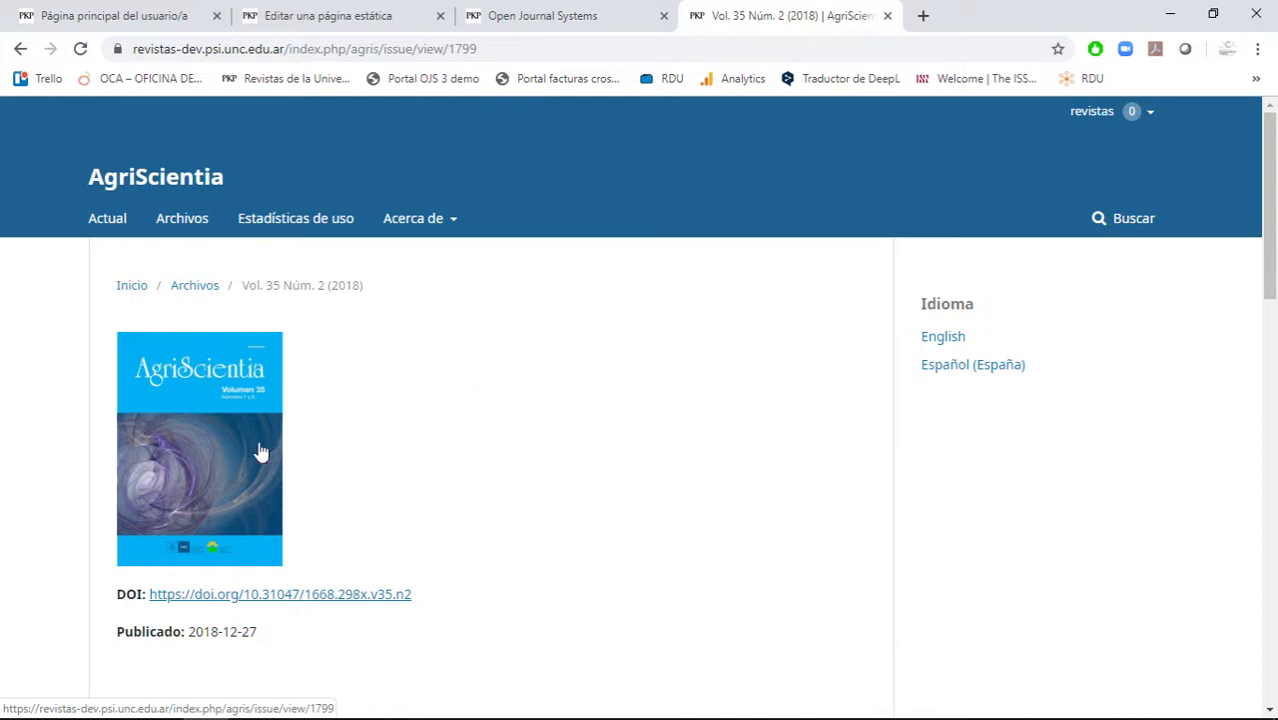
pyautogui.scroll(-5, 270, 447)
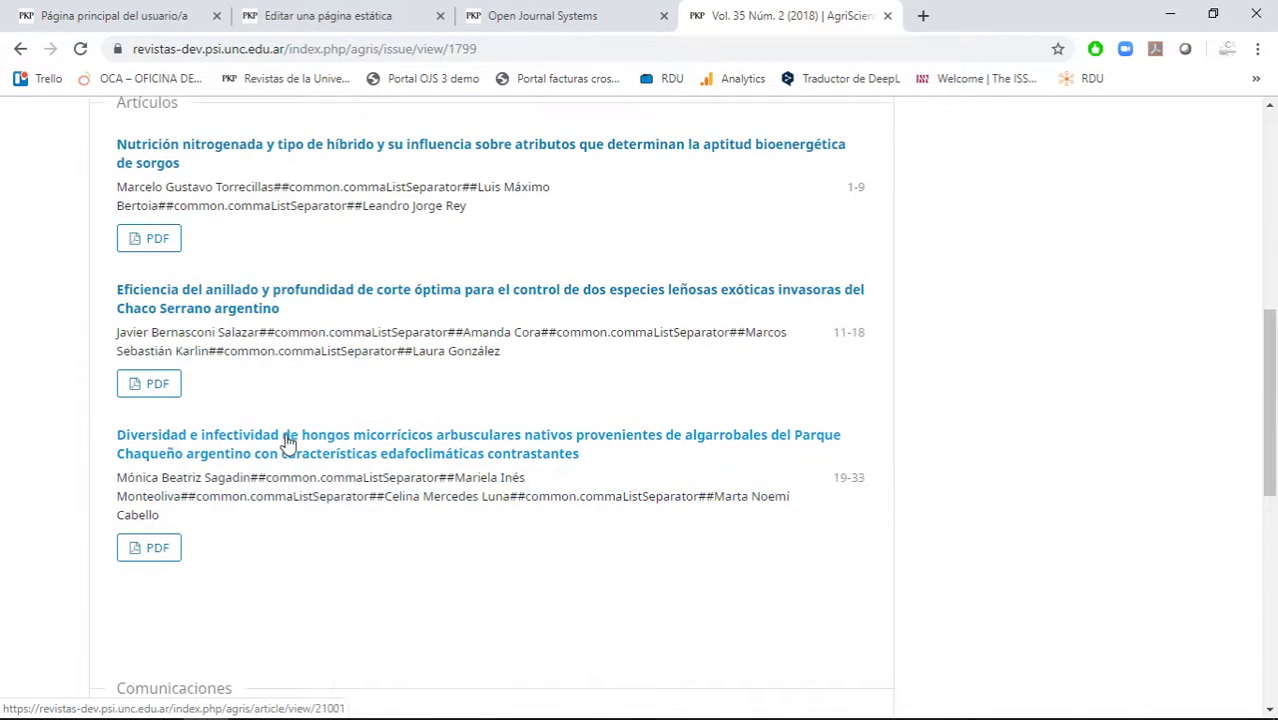
pyautogui.click(357, 463)
# - Copy the article ID 21001 from the article's web address and paste it into the article statistics search
pyautogui.doubleClick(515, 49)
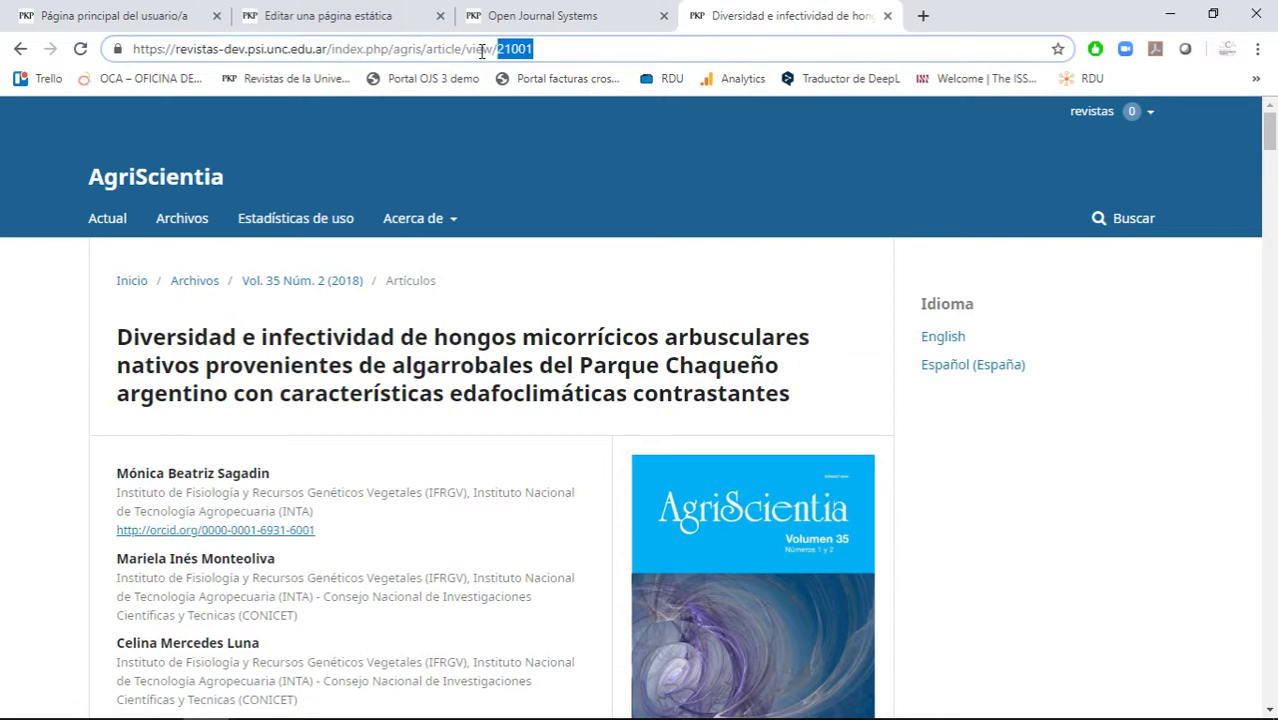
pyautogui.rightClick(519, 53)
pyautogui.click(571, 148)
pyautogui.click(587, 15)
pyautogui.scroll(-5, 700, 470)
pyautogui.scroll(2, 496, 408)
pyautogui.click(405, 371)
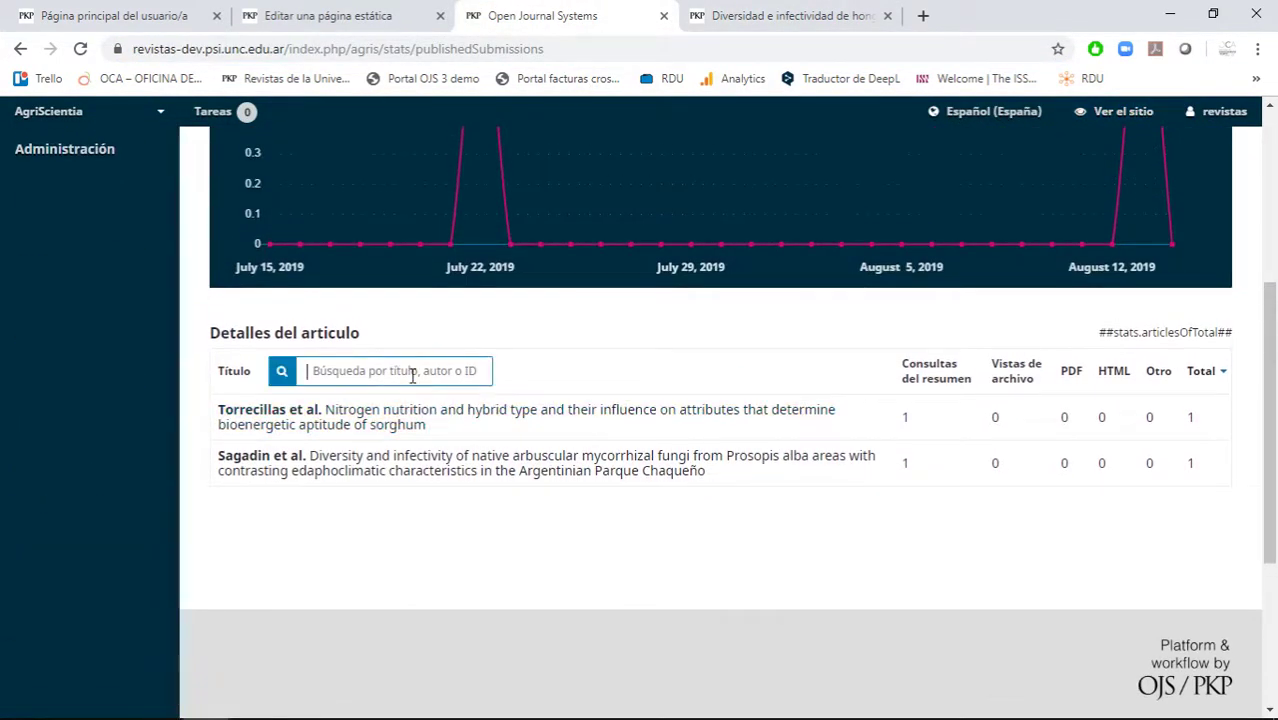
pyautogui.rightClick(410, 376)
pyautogui.click(456, 519)
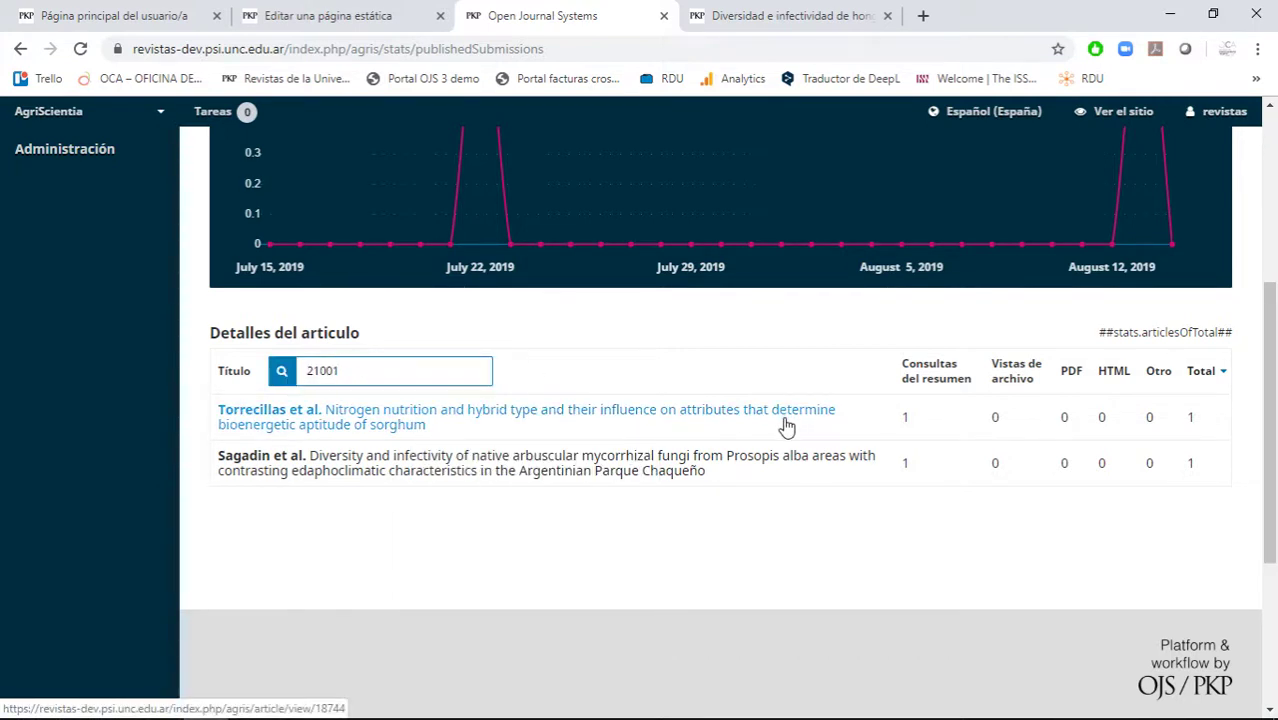
# - Compare the open article page with its entry in the article statistics and review its abstract, file and total view counts
pyautogui.click(726, 20)
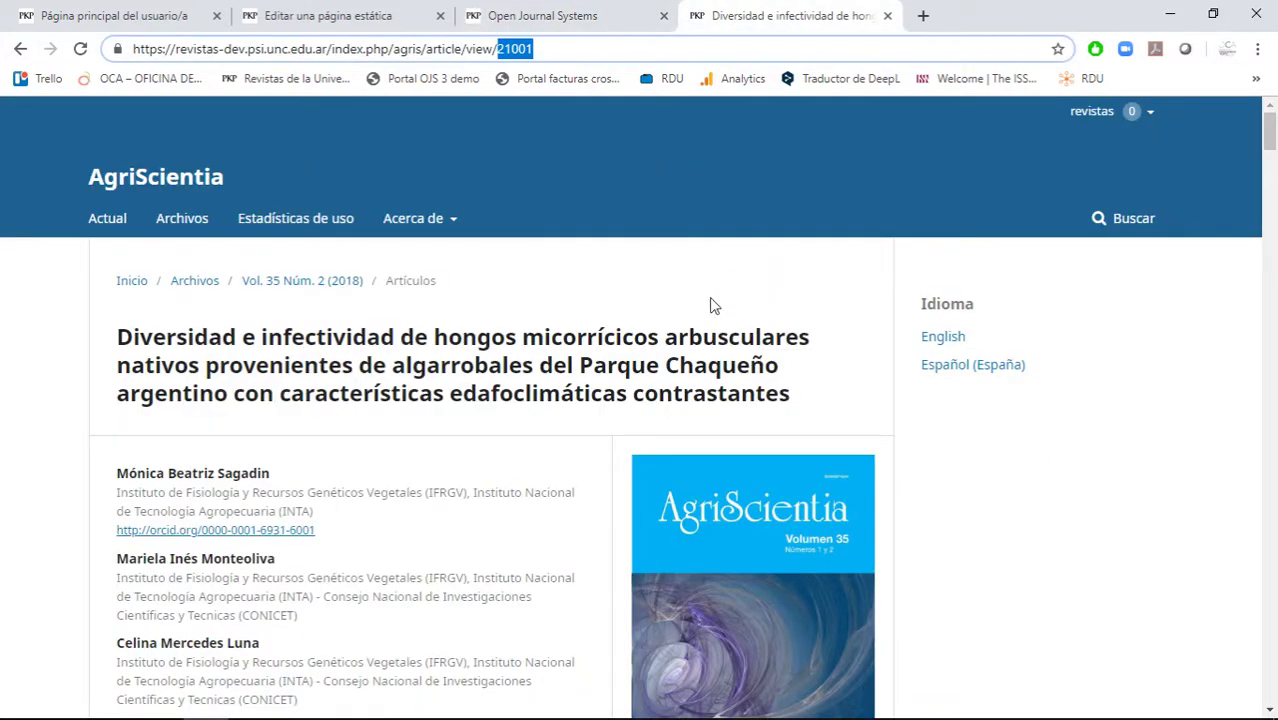
pyautogui.click(636, 12)
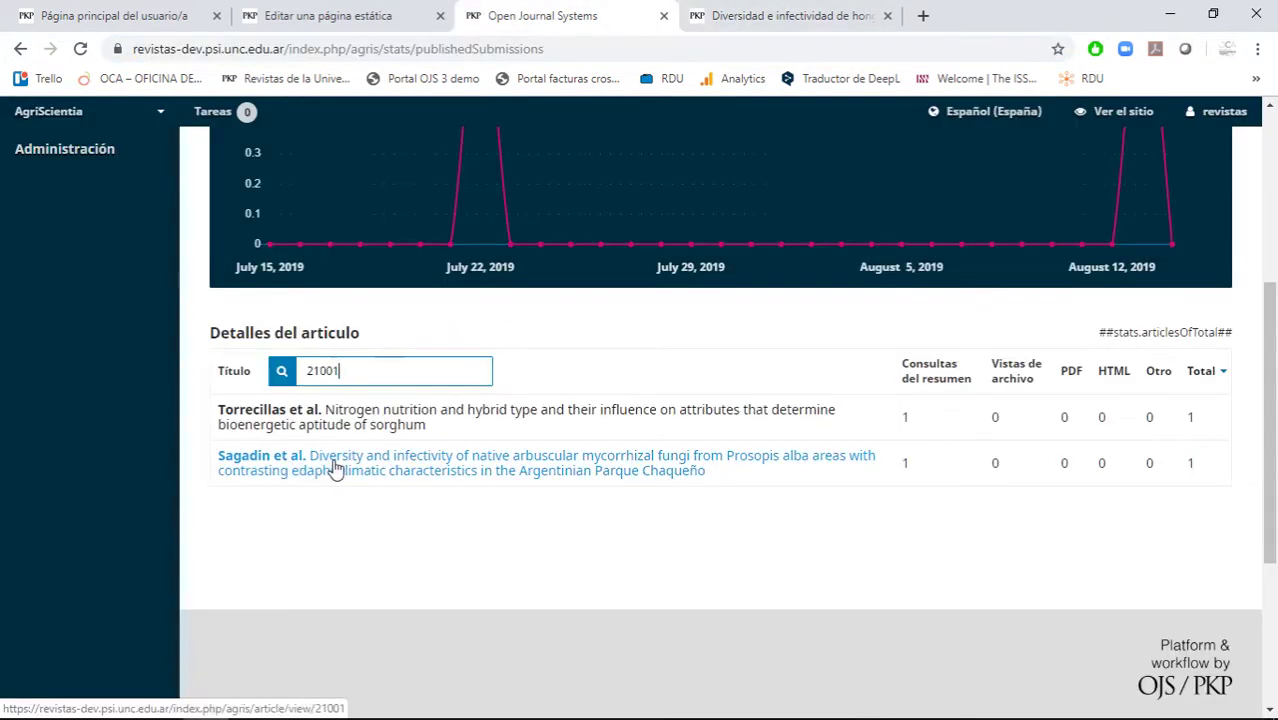
pyautogui.moveTo(893, 479); pyautogui.dragTo(1101, 491)
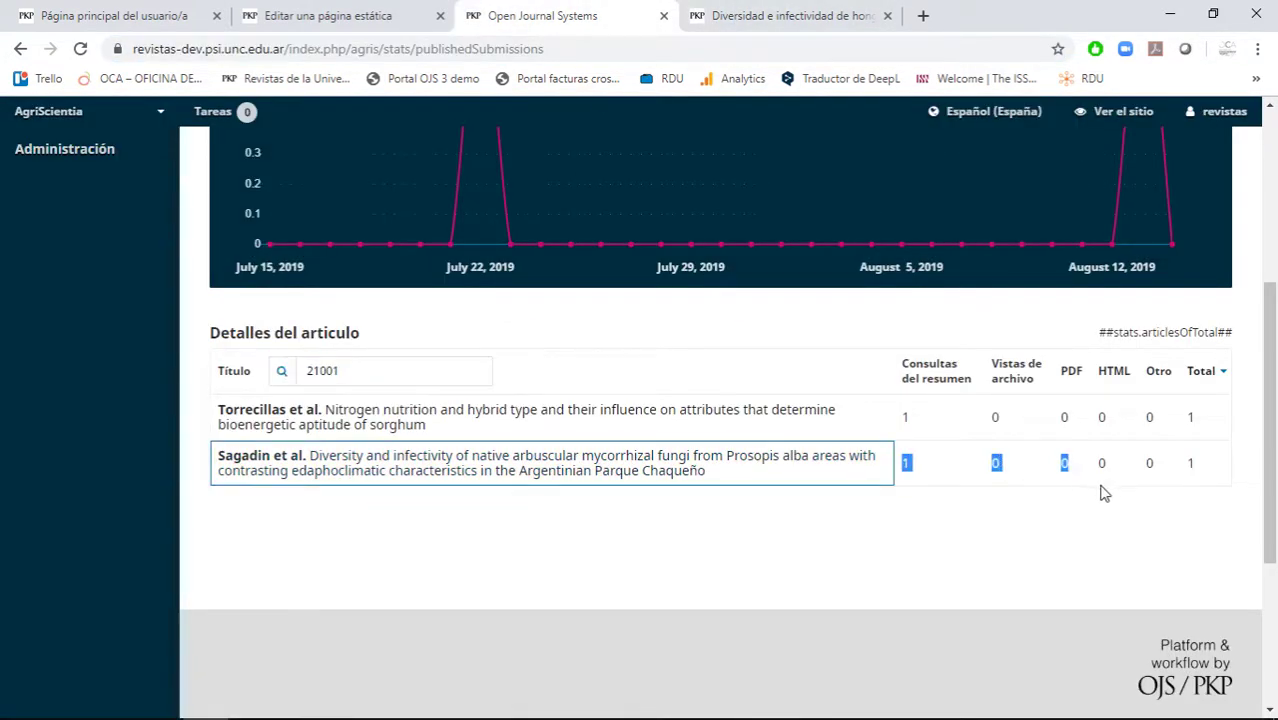
pyautogui.moveTo(1210, 495); pyautogui.dragTo(1206, 470)
# - Inspect the August peak in the daily abstract views chart and look over the article details again
pyautogui.scroll(3, 1040, 483)
pyautogui.moveTo(1143, 228)
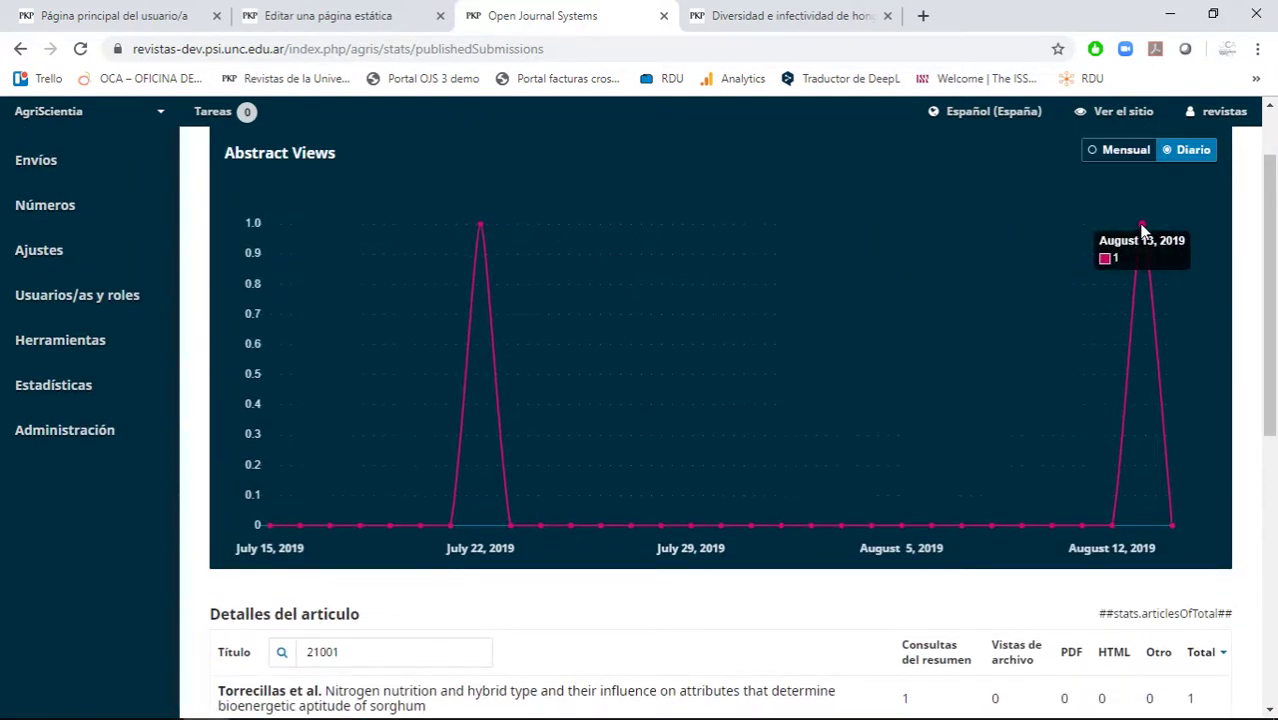
pyautogui.scroll(1, 474, 226)
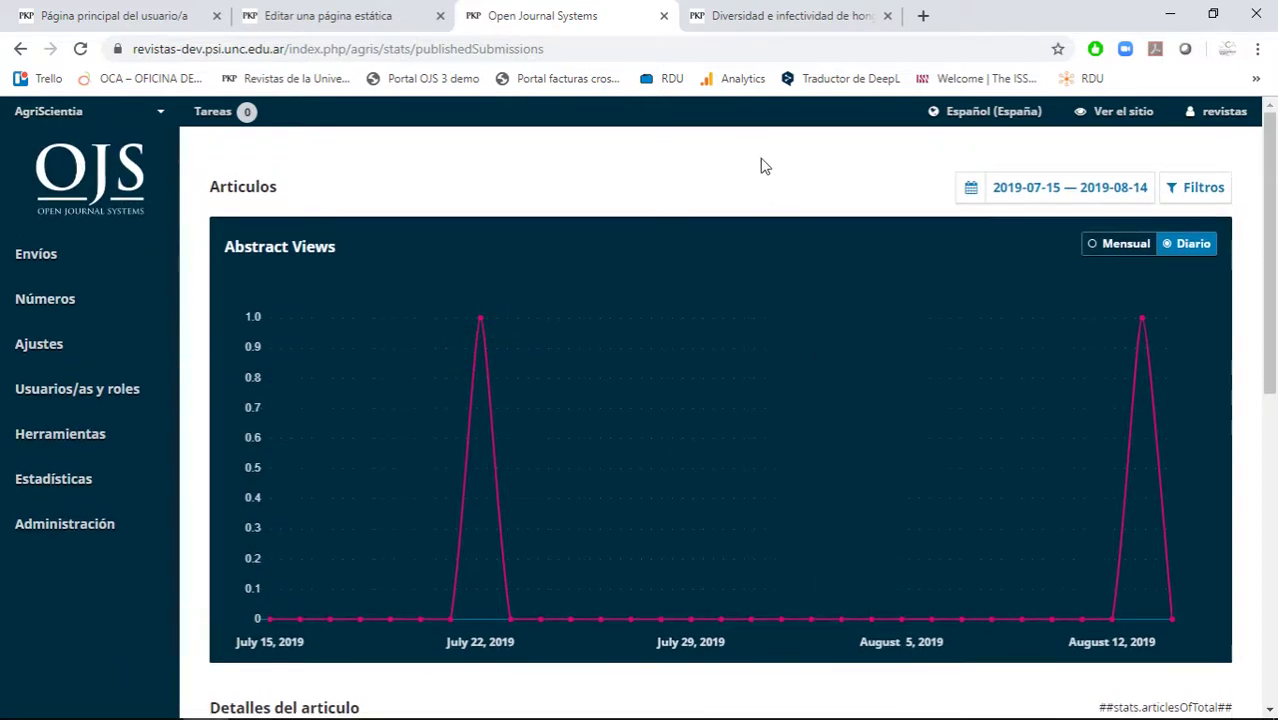
pyautogui.scroll(-7, 760, 400)
pyautogui.scroll(4, 696, 556)
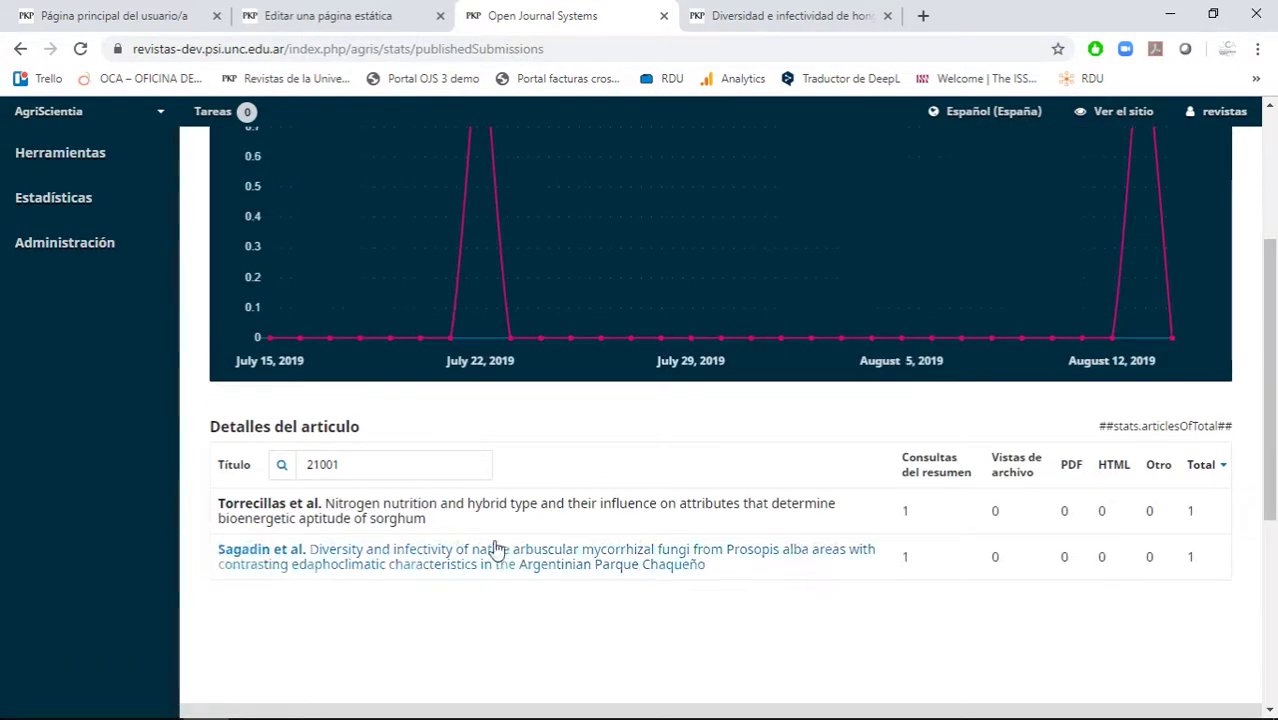
# - Run the article statistics search for 21001 and open the article "Eficiencia del anillado" from the public issue Vol. 35 Núm. 2 (2018)
pyautogui.click(285, 468)
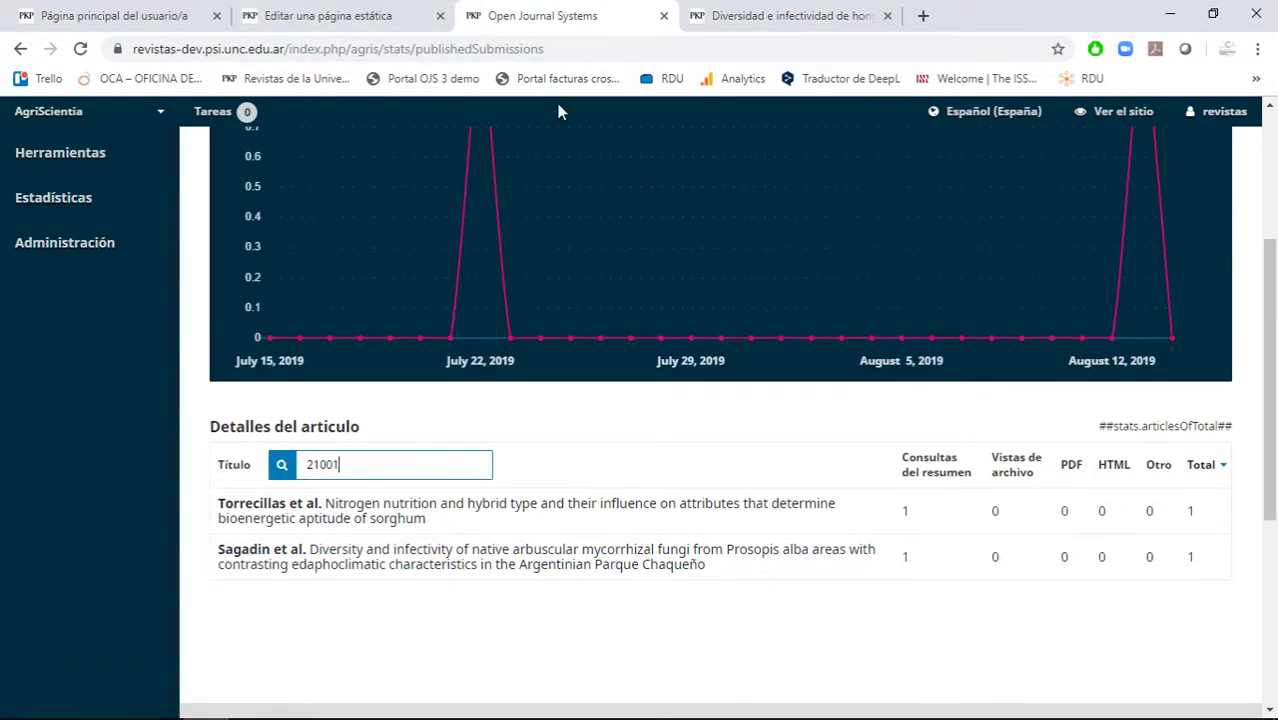
pyautogui.scroll(3, 566, 214)
pyautogui.hotkey('ctrl', 'Tab')
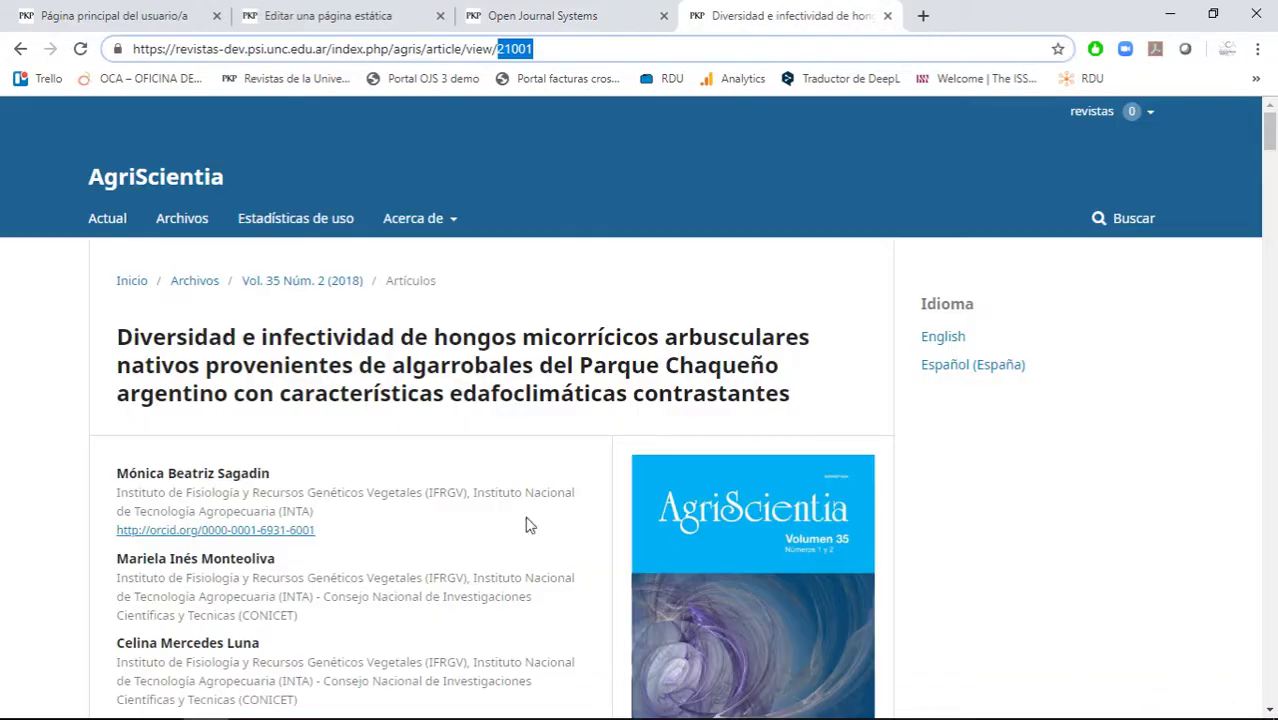
pyautogui.click(20, 48)
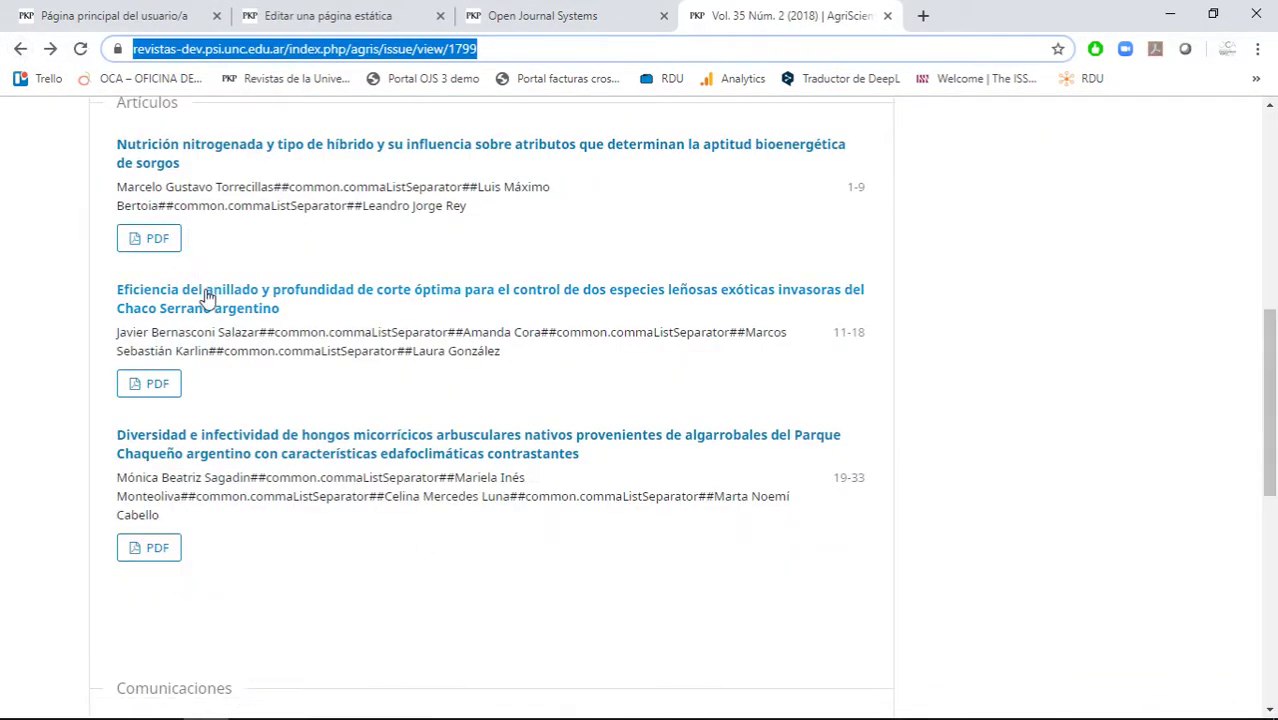
pyautogui.click(207, 296)
# - Copy the article ID 18224 from the article's web address and search the article statistics for it in place of 21001
pyautogui.doubleClick(515, 48)
pyautogui.rightClick(478, 52)
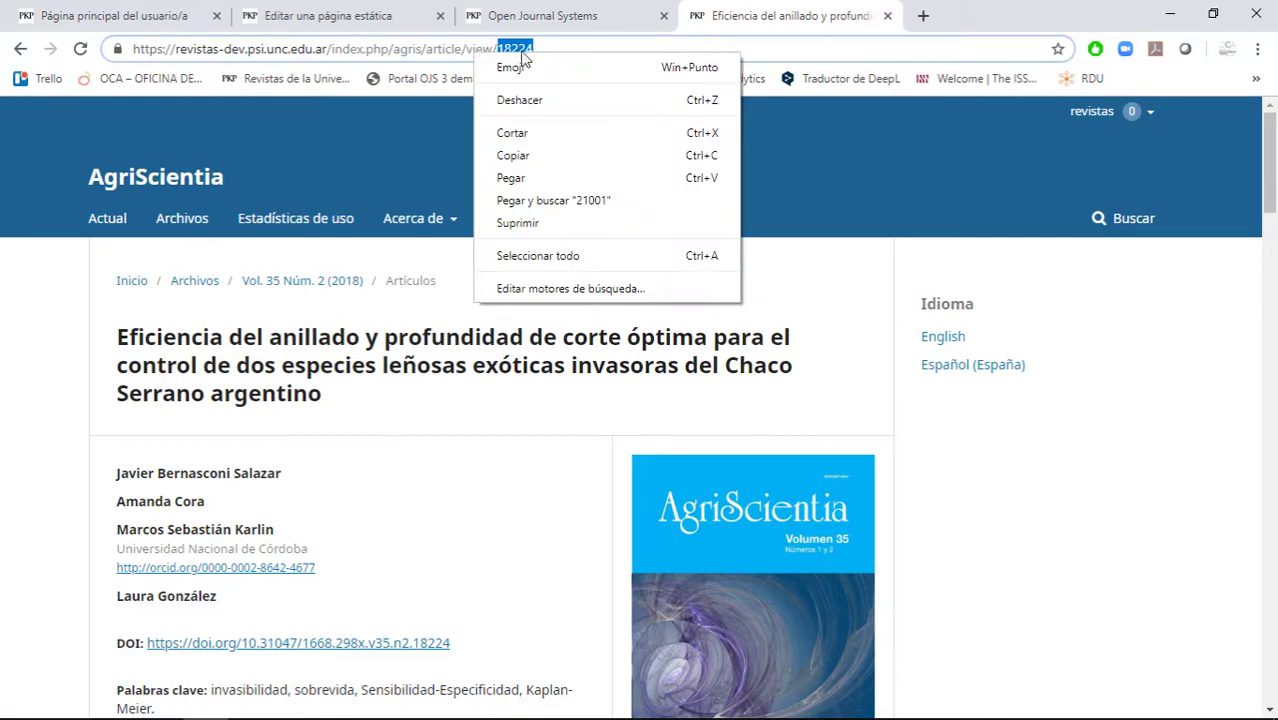
pyautogui.click(512, 155)
pyautogui.click(560, 15)
pyautogui.scroll(-4, 408, 526)
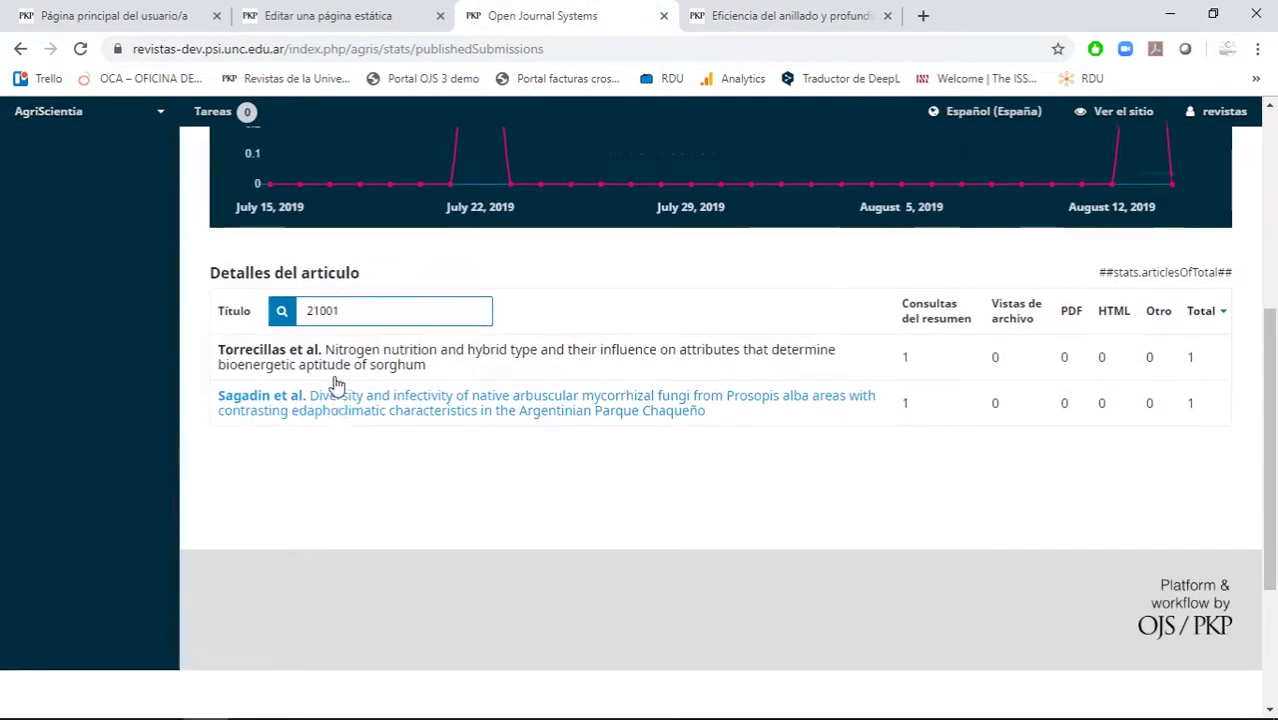
pyautogui.scroll(1, 337, 385)
pyautogui.doubleClick(318, 372)
pyautogui.rightClick(317, 381)
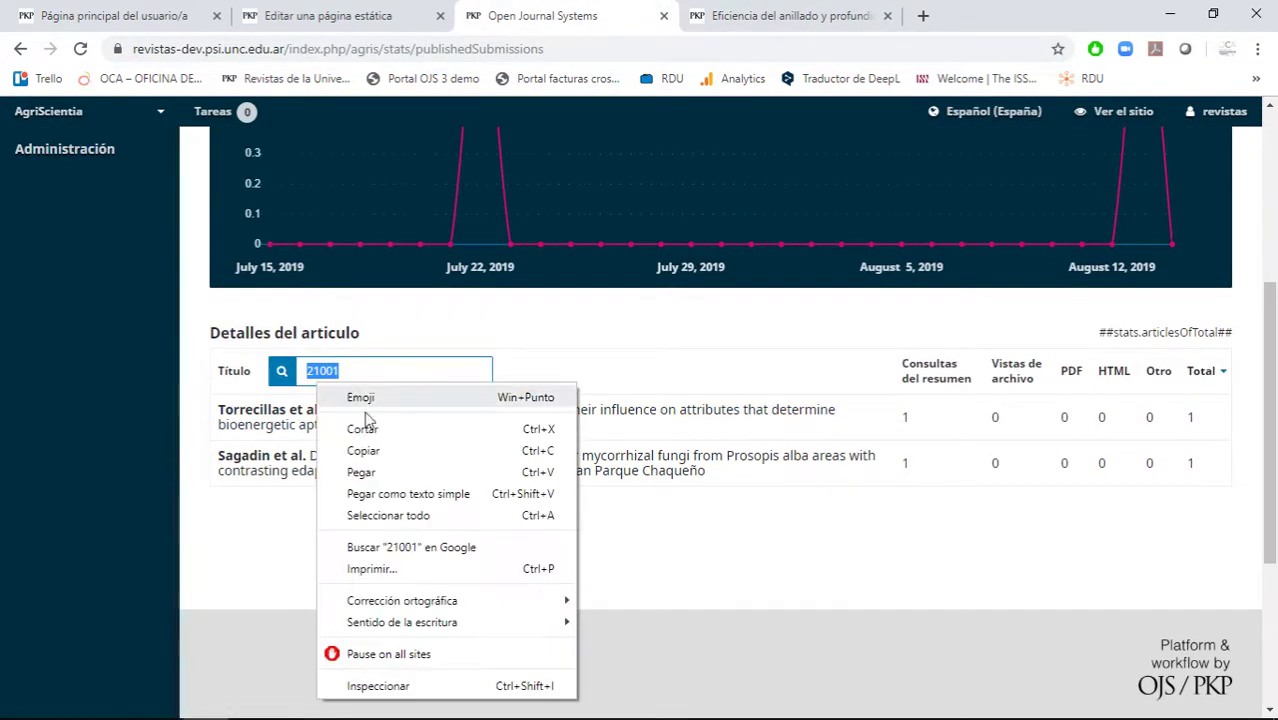
pyautogui.click(362, 473)
pyautogui.scroll(3, 578, 550)
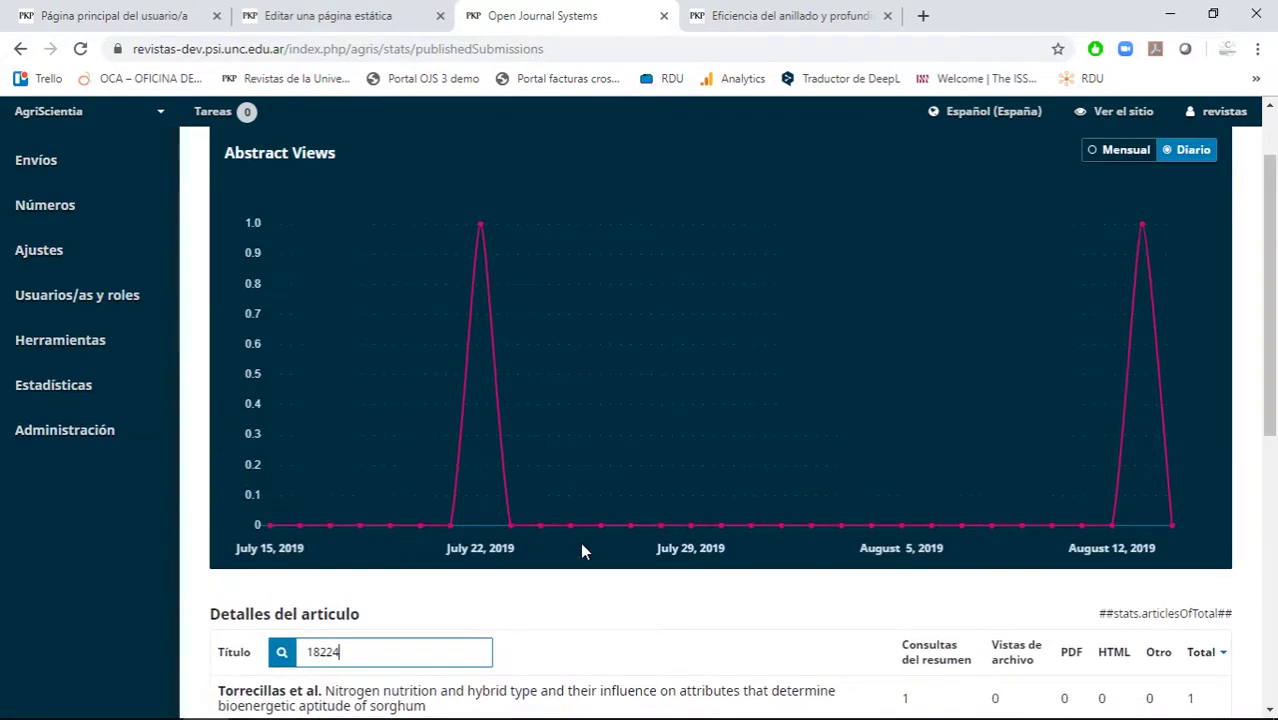
pyautogui.scroll(-2, 583, 552)
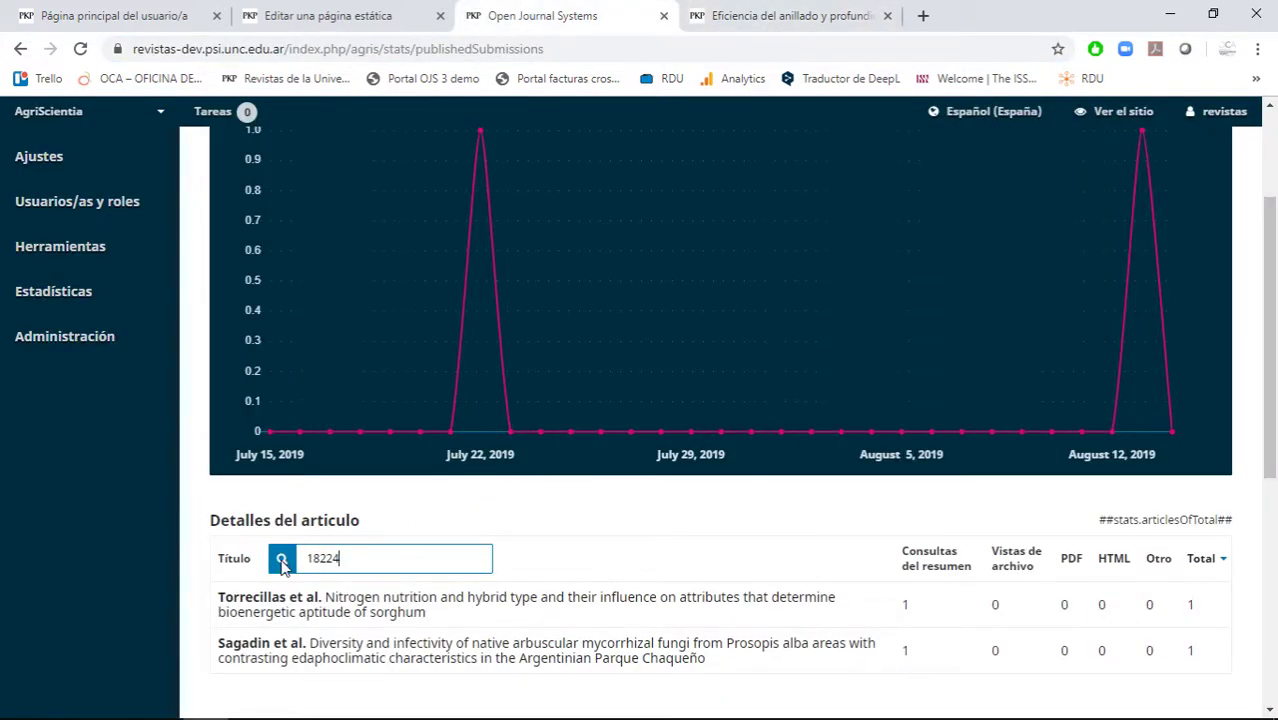
pyautogui.click(282, 563)
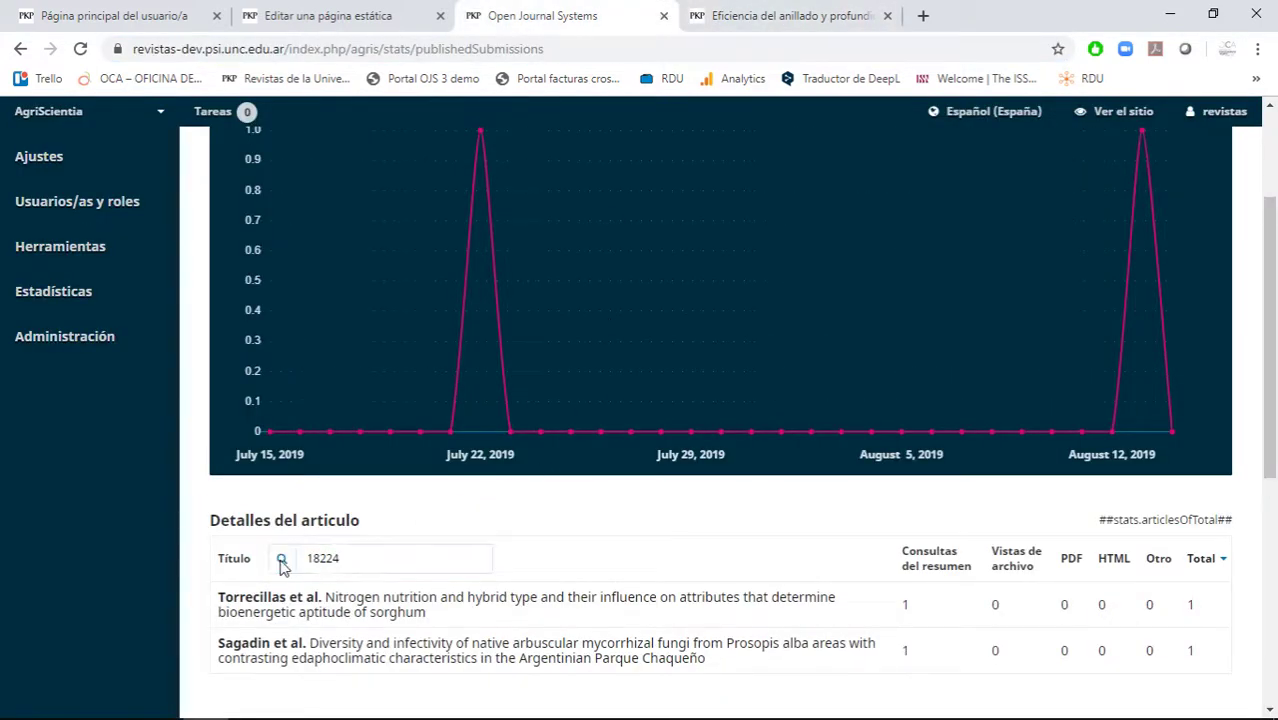
# - Compare the public page of the "Eficiencia del anillado" article with the daily abstract views in the article statistics
pyautogui.click(719, 12)
pyautogui.click(628, 10)
pyautogui.scroll(2, 359, 493)
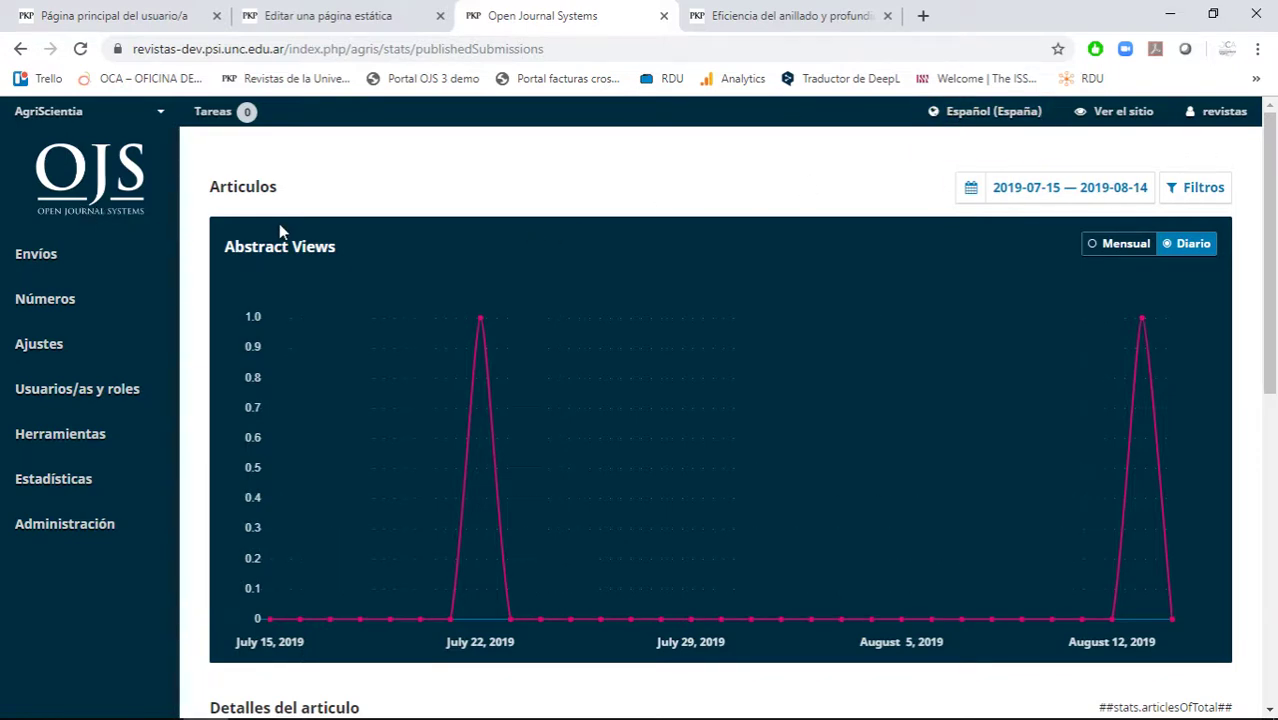
pyautogui.click(742, 12)
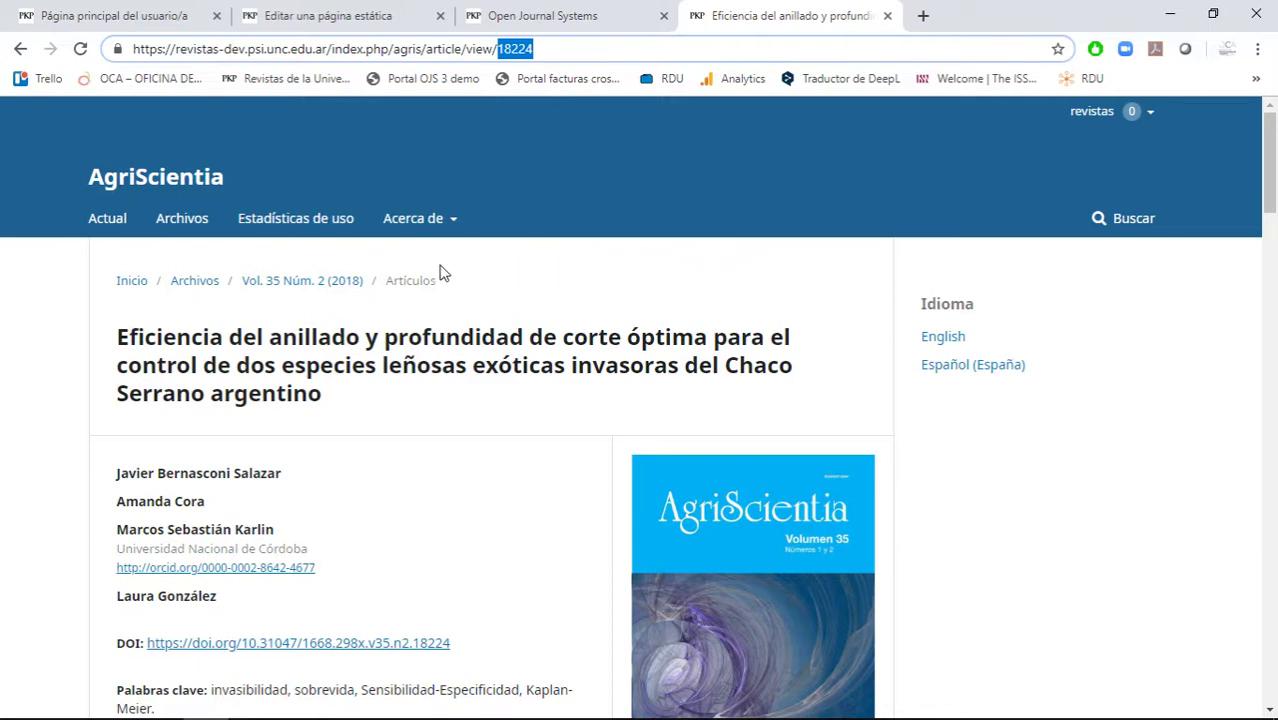
# - Close the static page's HTML source editor without updating it and open the home page of the live AgriScientia journal
pyautogui.click(160, 12)
pyautogui.click(299, 12)
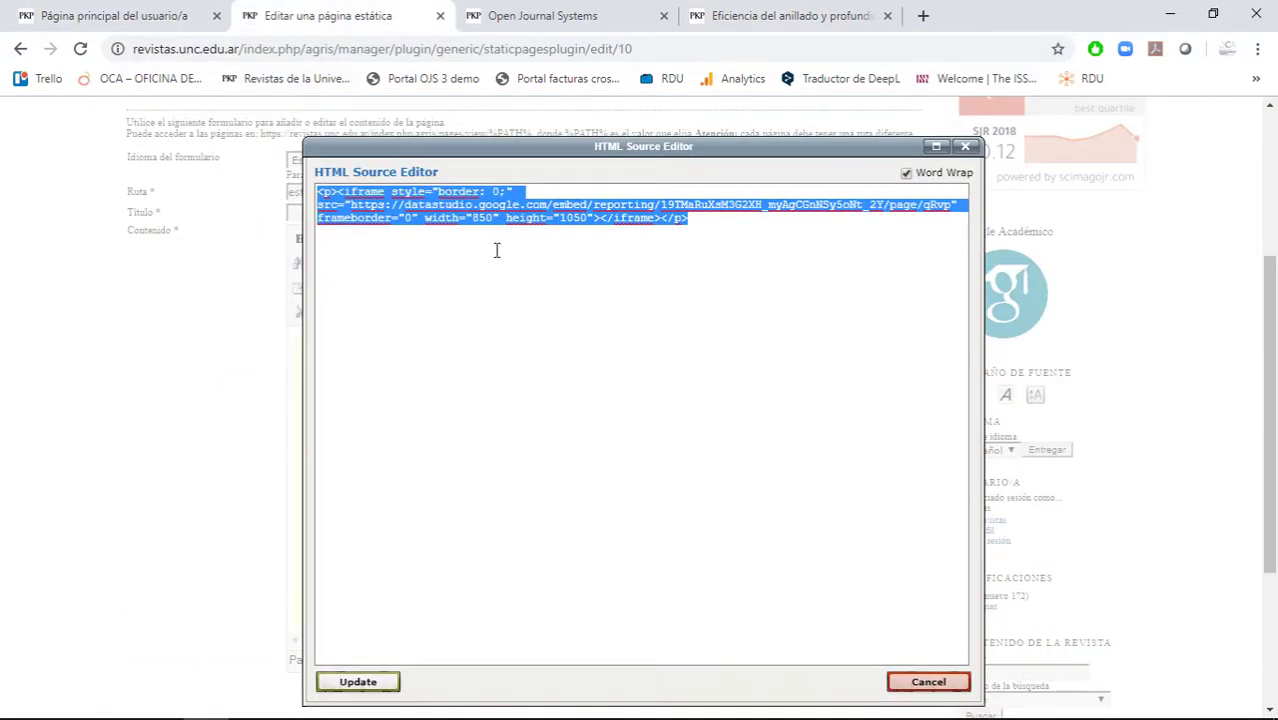
pyautogui.click(965, 146)
pyautogui.scroll(3, 864, 308)
pyautogui.click(196, 293)
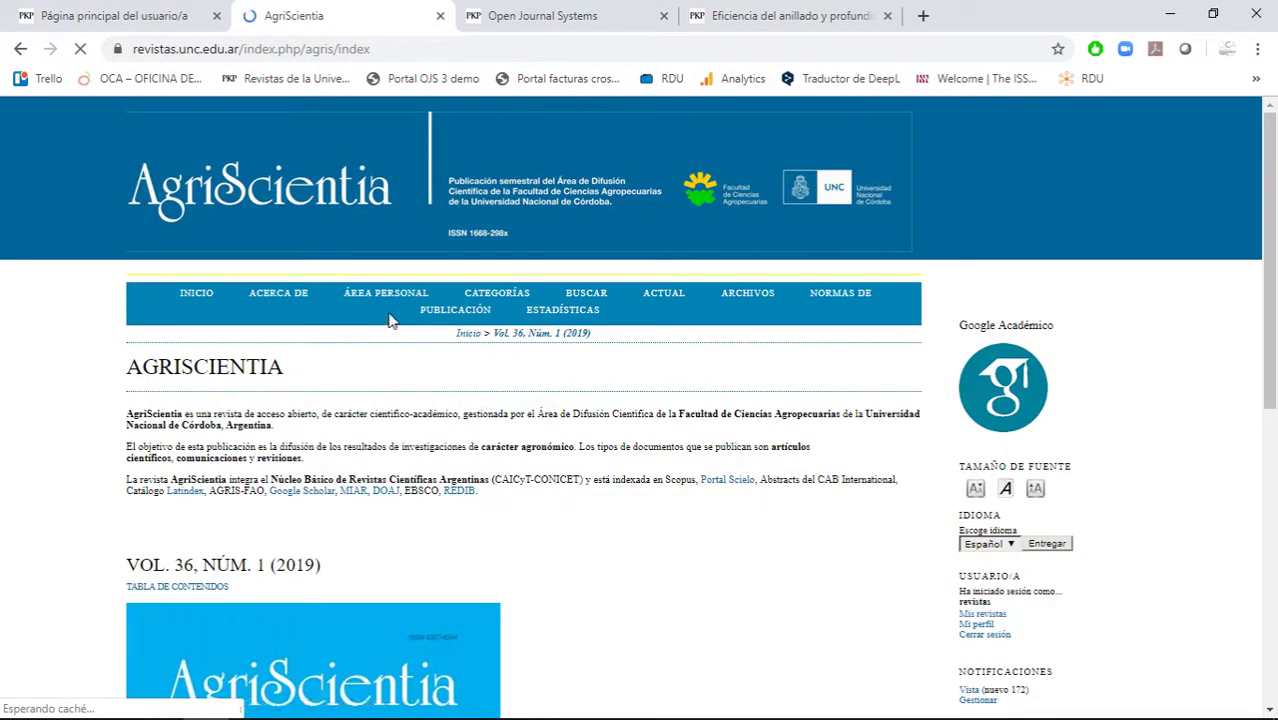
# - Open the journal's public statistics page and examine its visits chart, country table and list of most visited articles
pyautogui.scroll(-3, 1272, 415)
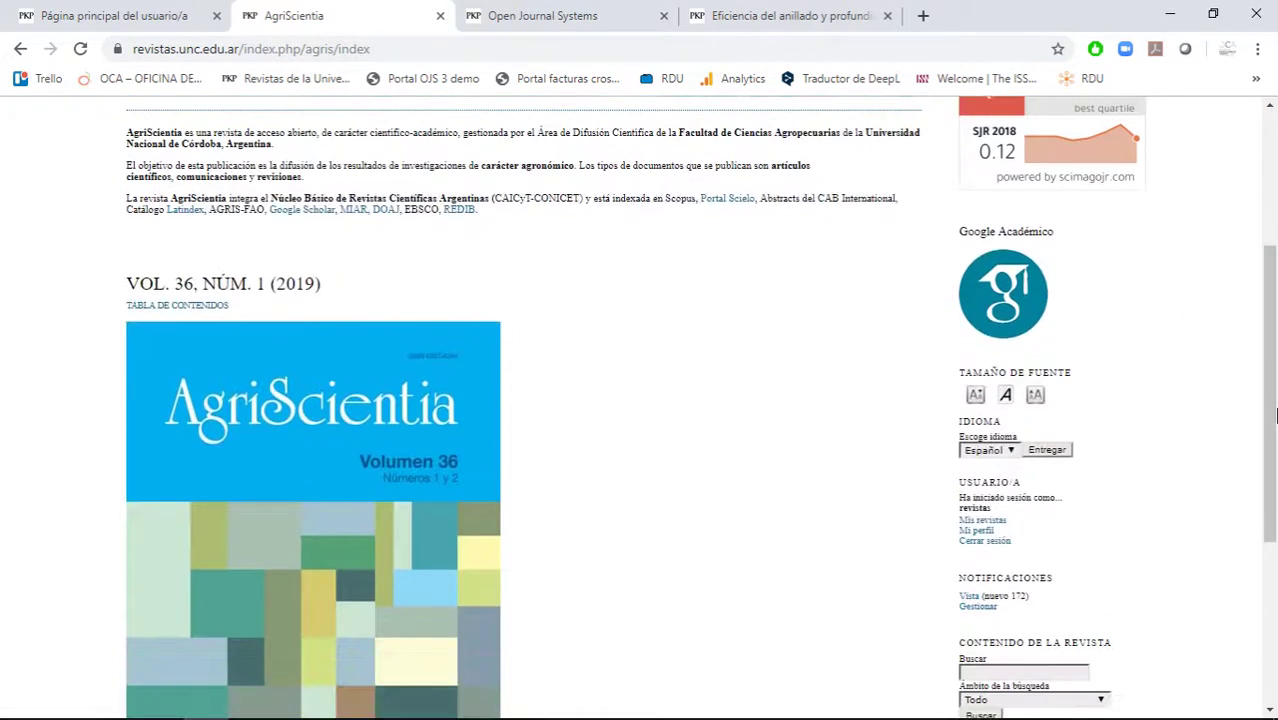
pyautogui.scroll(3, 843, 251)
pyautogui.click(566, 312)
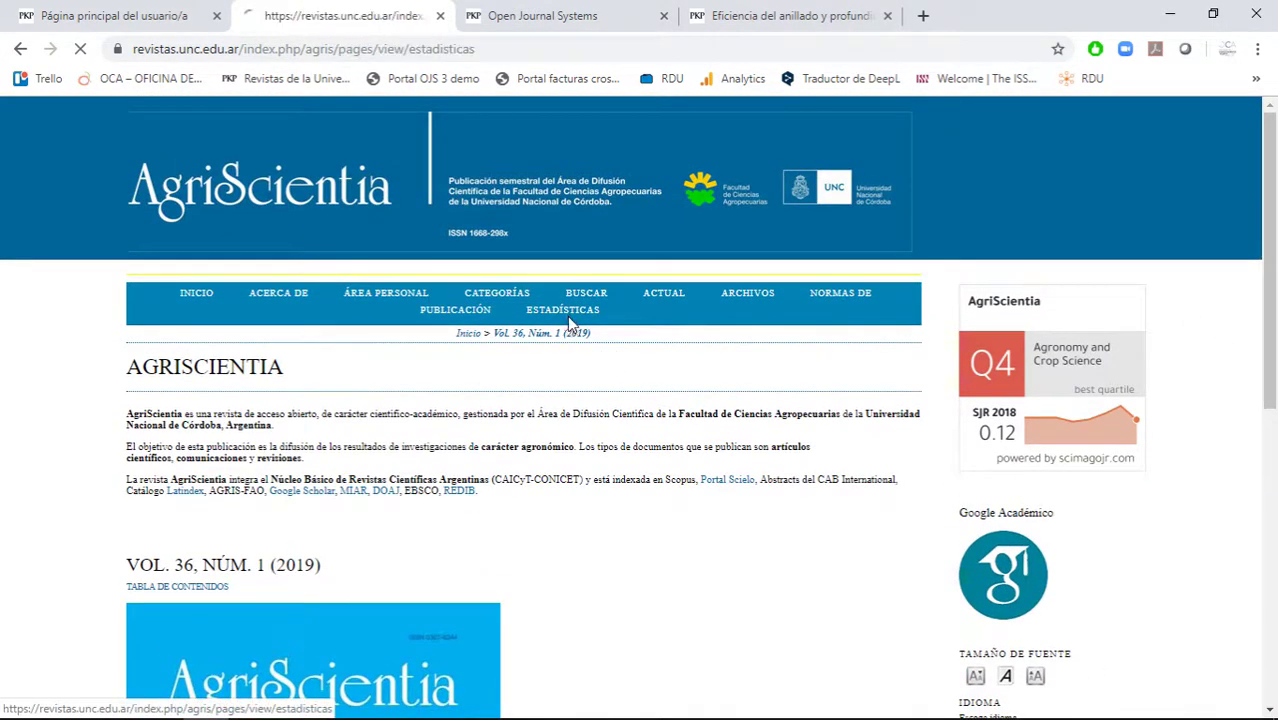
pyautogui.scroll(-2, 910, 360)
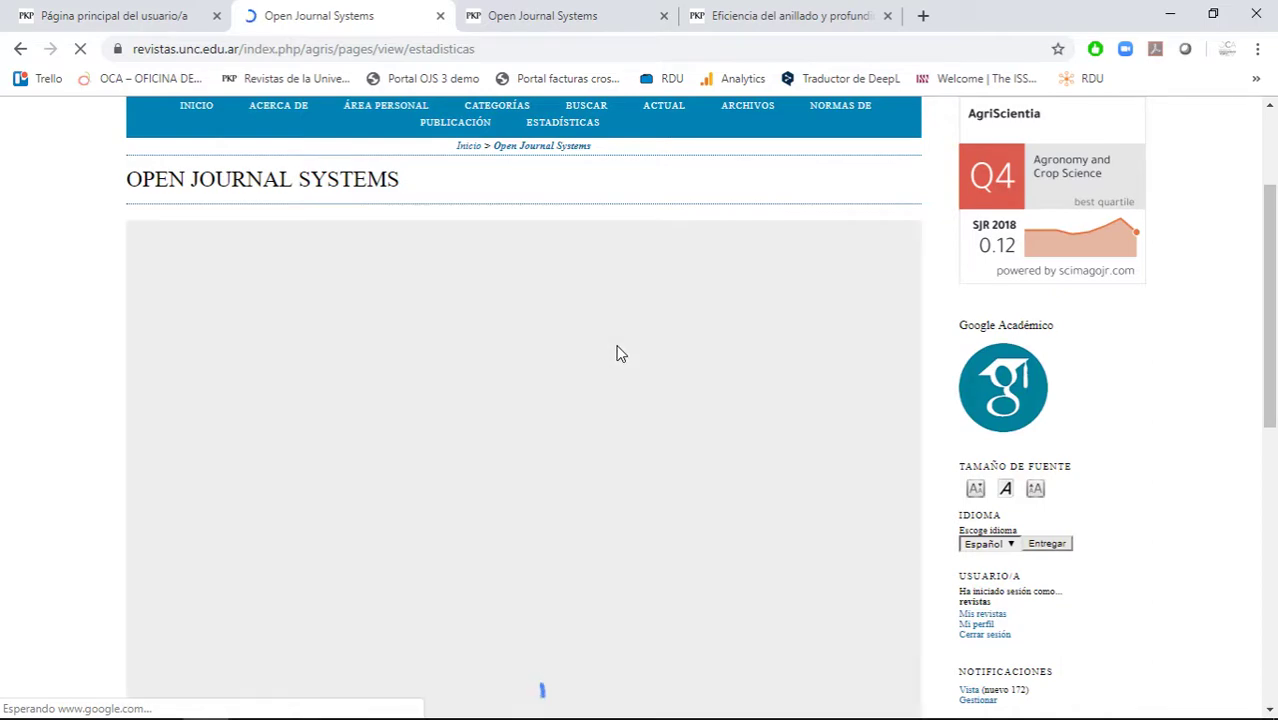
pyautogui.scroll(-3, 630, 370)
pyautogui.scroll(1, 973, 514)
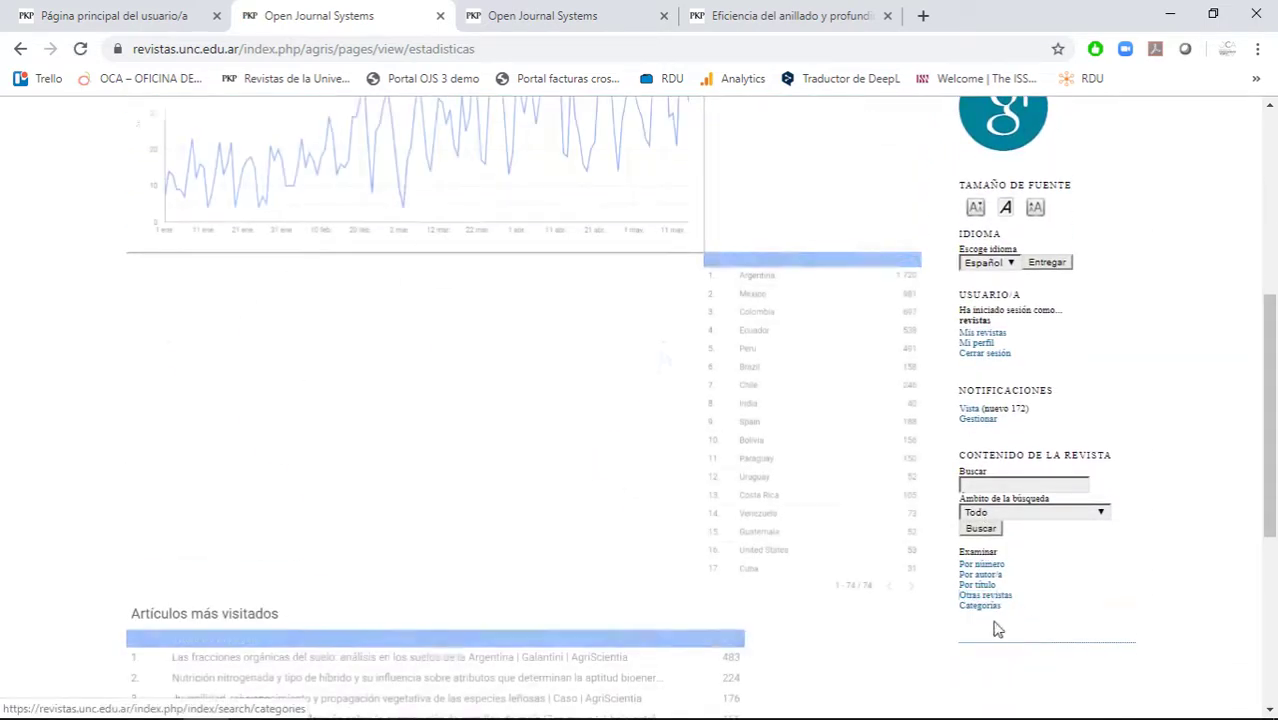
pyautogui.scroll(2, 995, 622)
pyautogui.scroll(-5, 1030, 570)
pyautogui.scroll(-2, 941, 571)
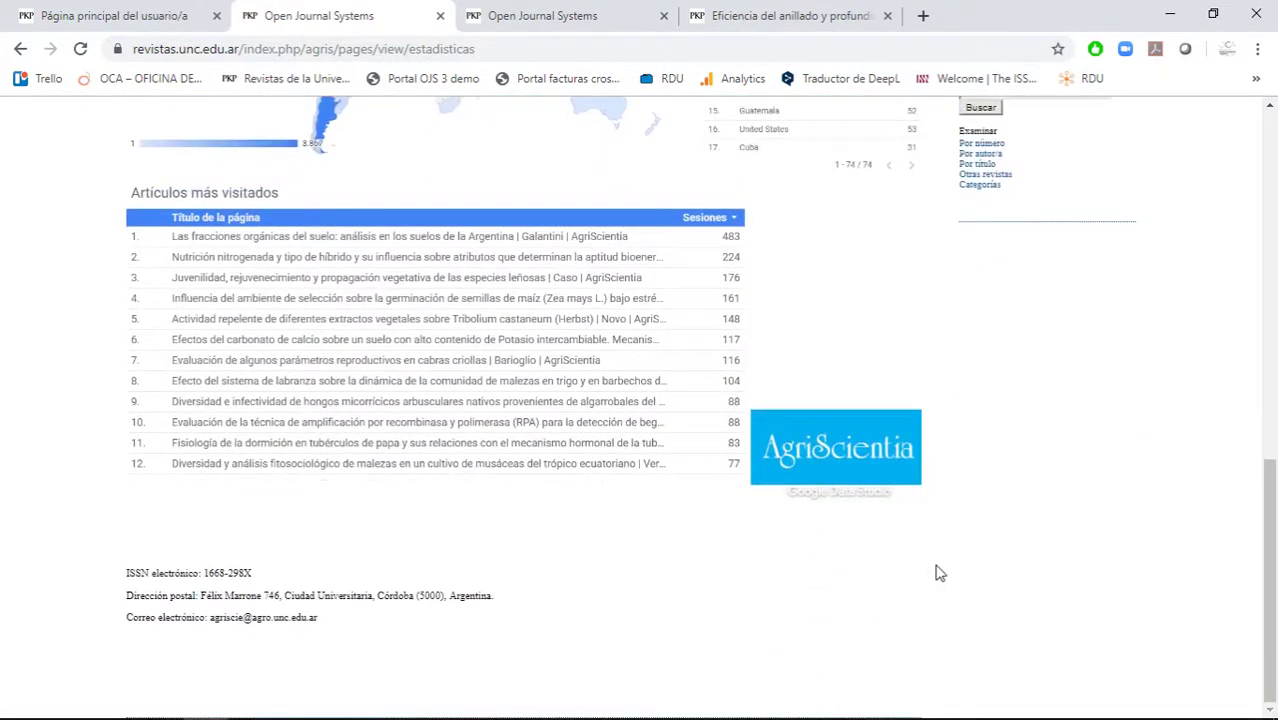